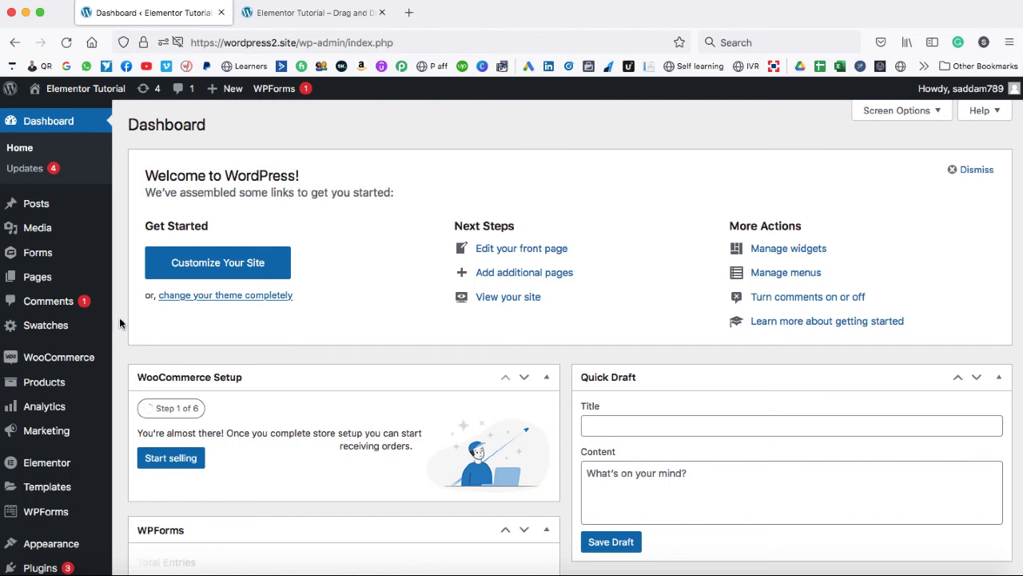
Search the WordPress plugin directory for "login/signup popup".
scroll(120, 322, "down", 2)
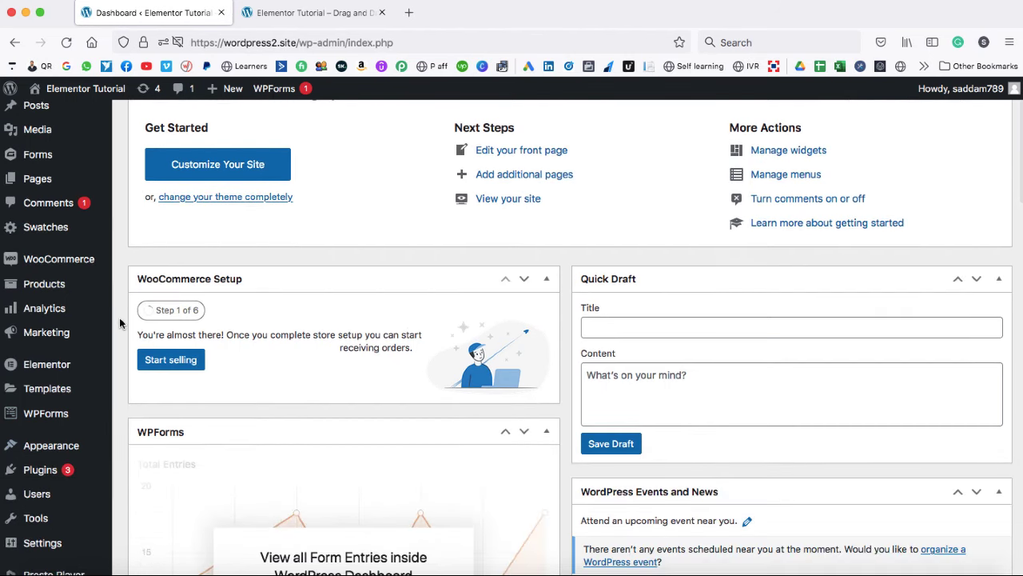
mouse_move(49, 474)
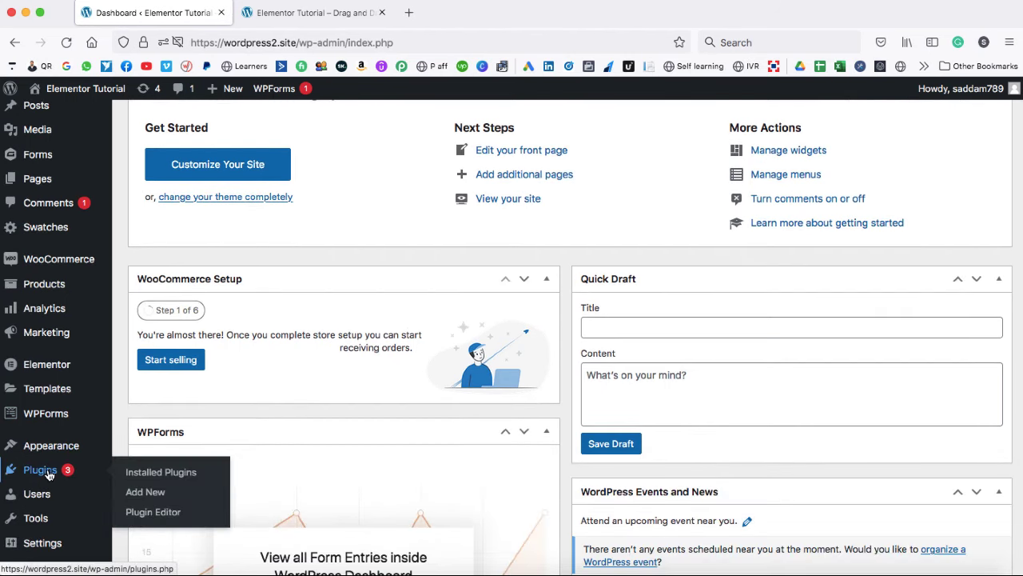
left_click(146, 492)
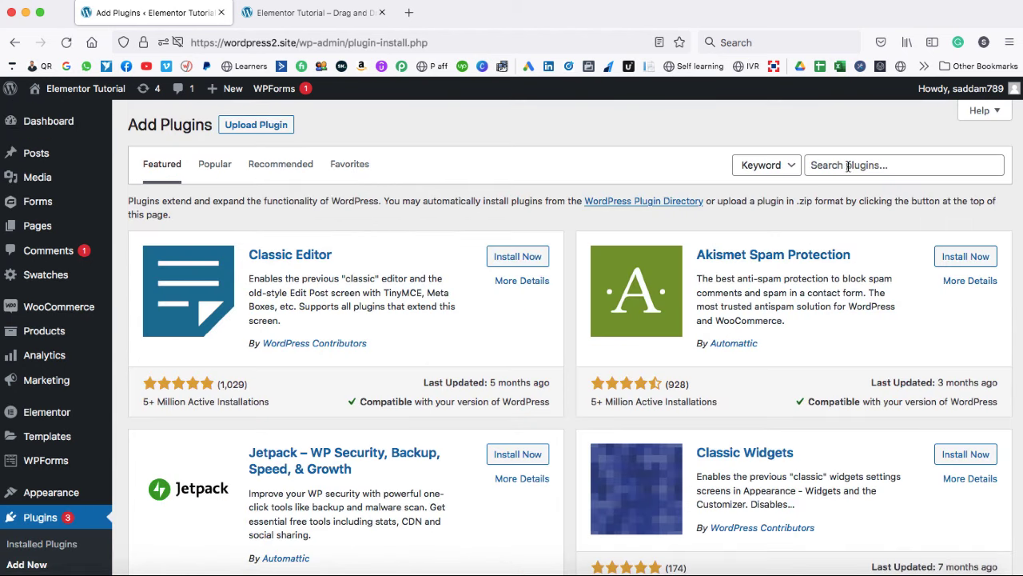
left_click(848, 165)
type("login/")
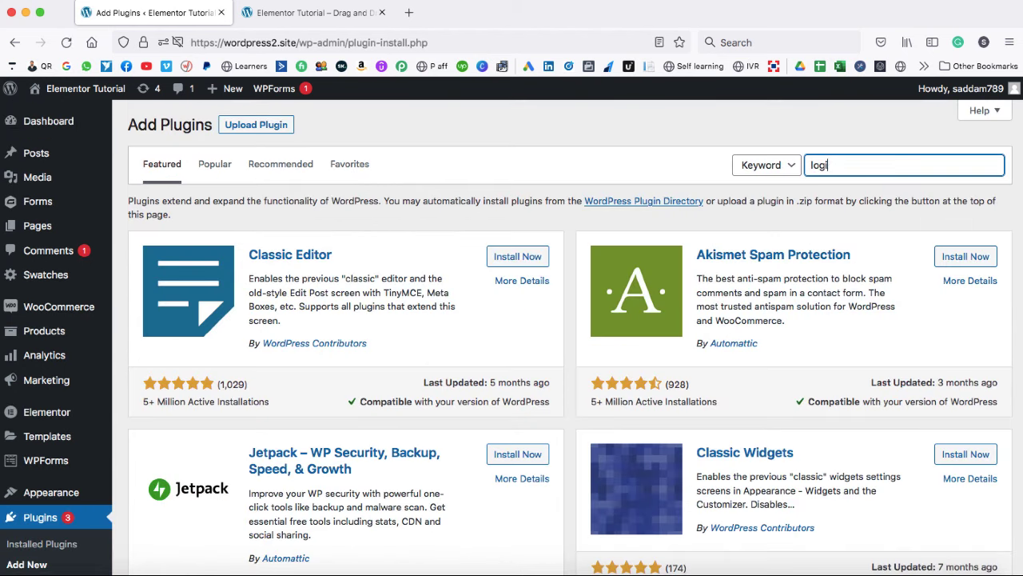
type("signup popup")
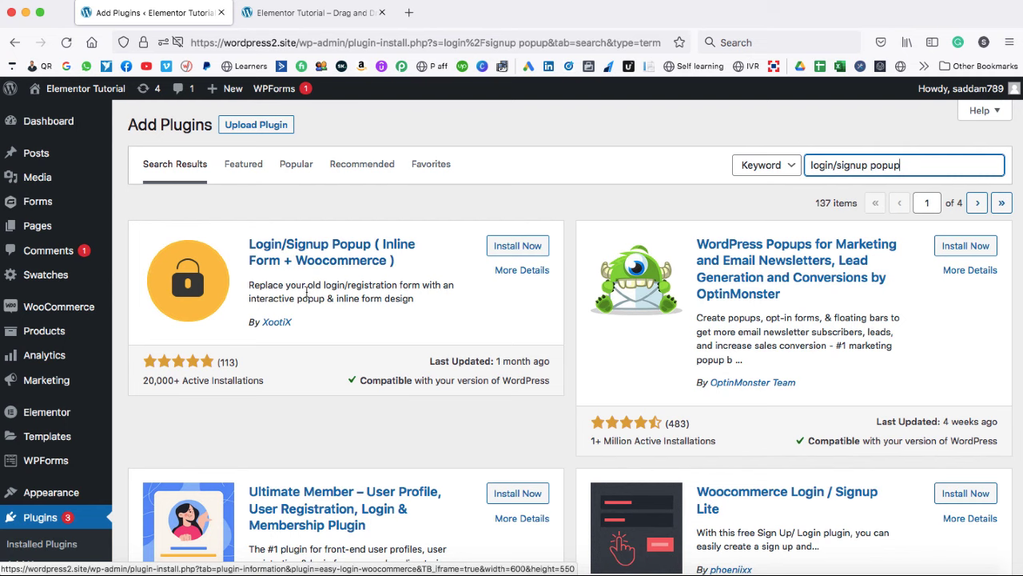
Install and activate the Login/Signup Popup (Inline Form + Woocommerce) plugin by XootiX.
left_click(136, 384)
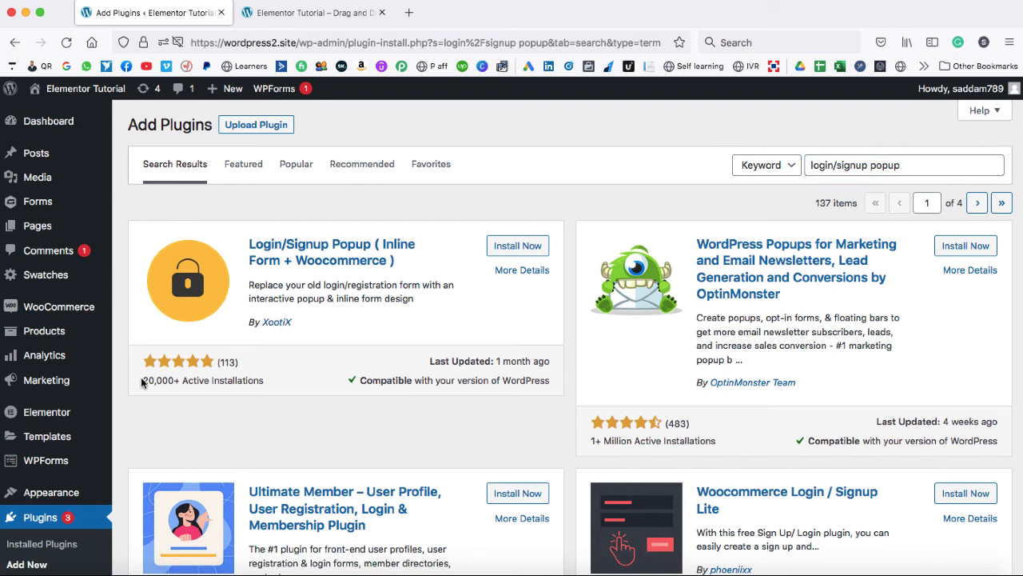
left_click_drag(142, 381, 225, 378)
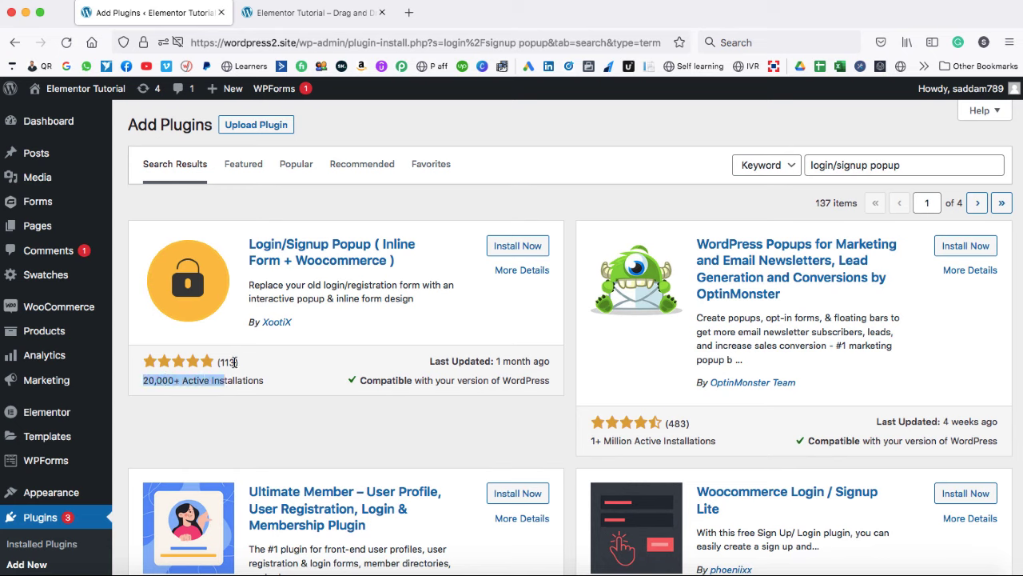
left_click(526, 247)
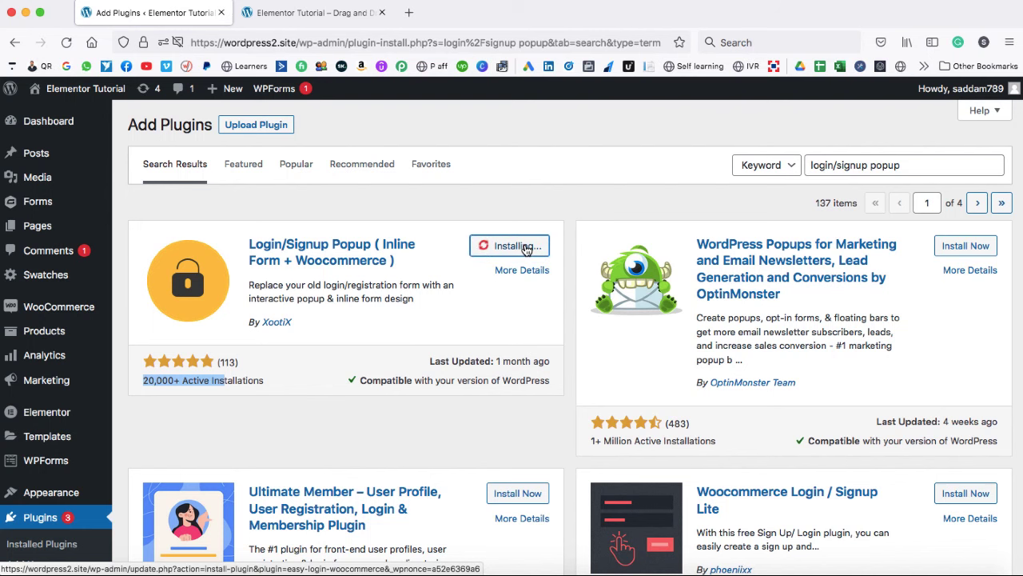
left_click(525, 245)
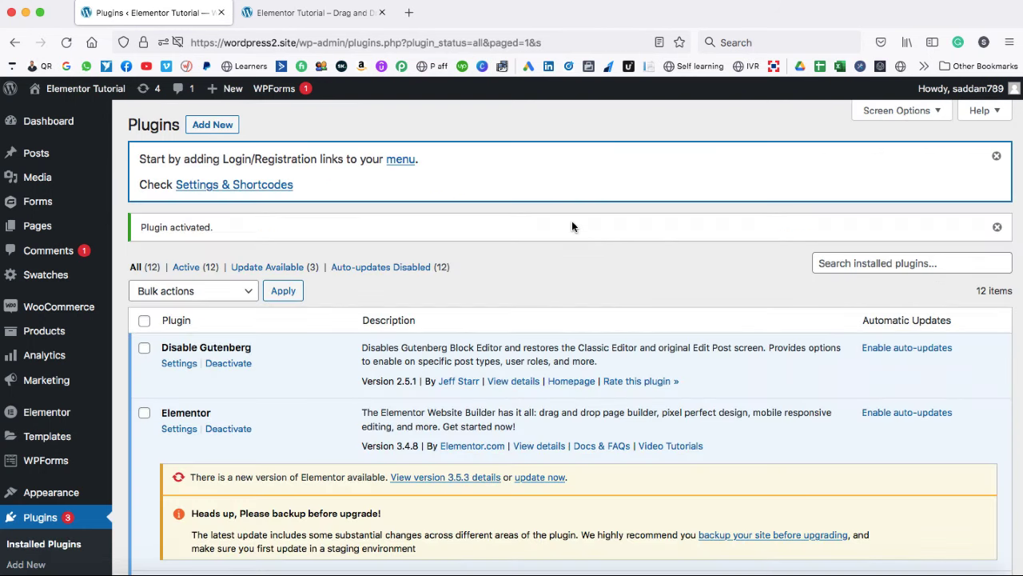
Open the settings page of the Login/Signup Popup plugin.
scroll(571, 226, "down", 5)
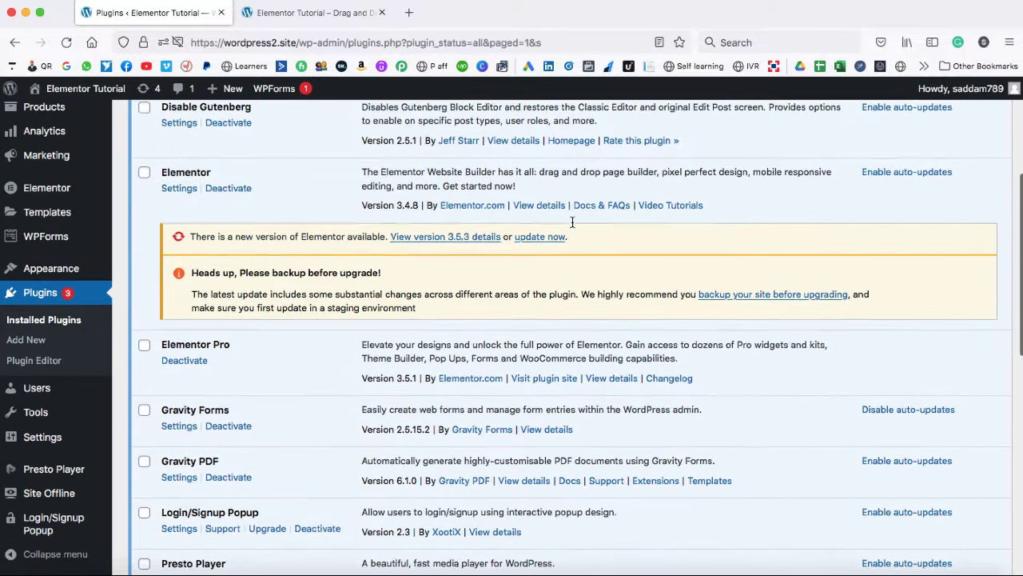
mouse_move(47, 531)
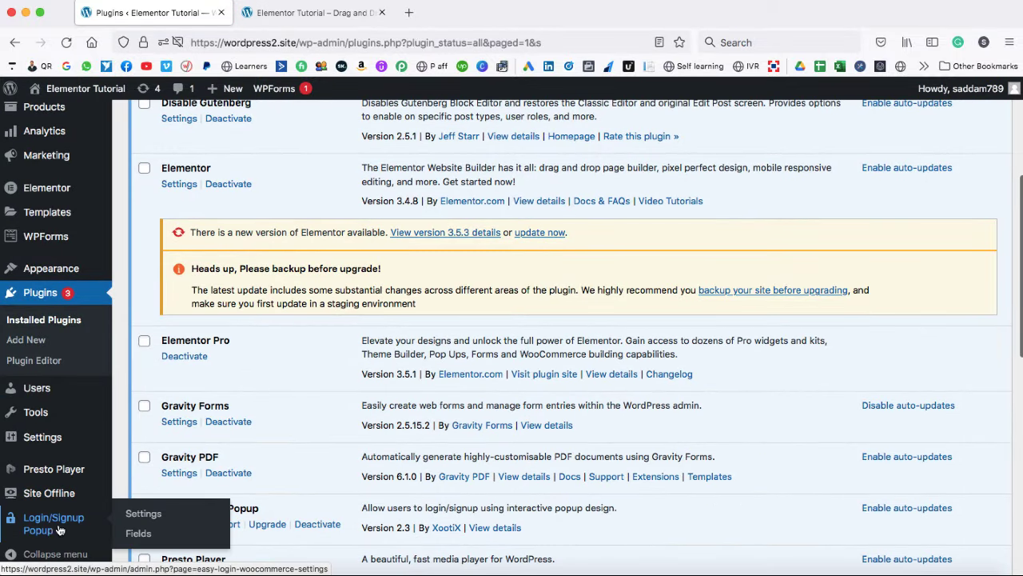
left_click(145, 518)
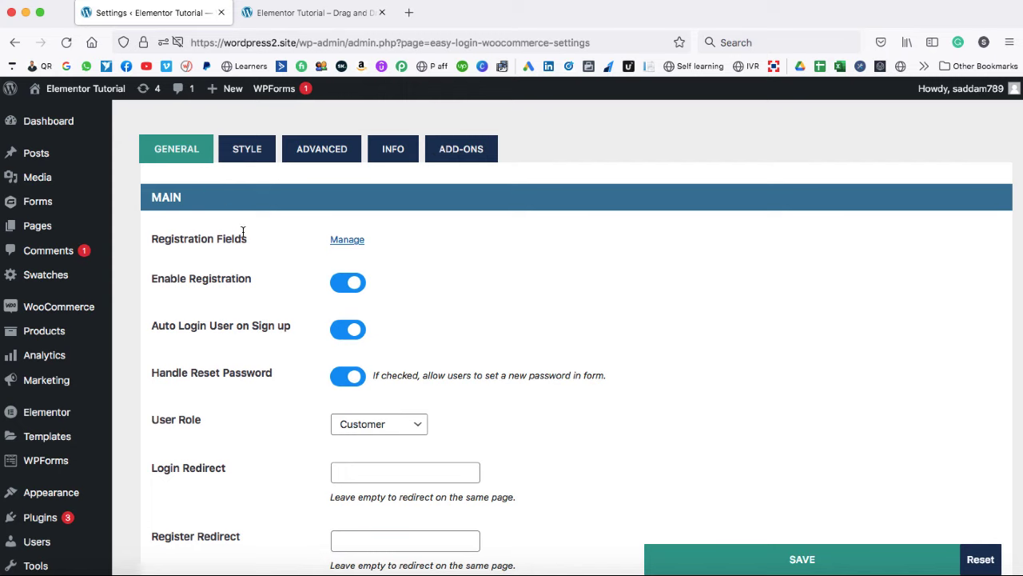
Review the plugin's general settings for registration, user role, redirects, success endpoint, WooCommerce forms and automatic popup opening.
scroll(250, 241, "down", 2)
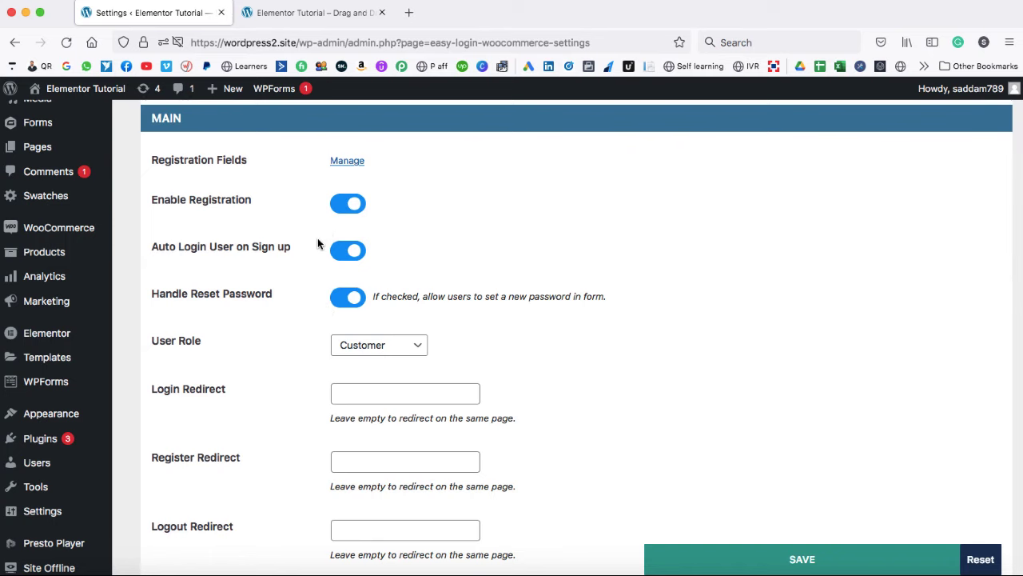
scroll(305, 287, "down", 2)
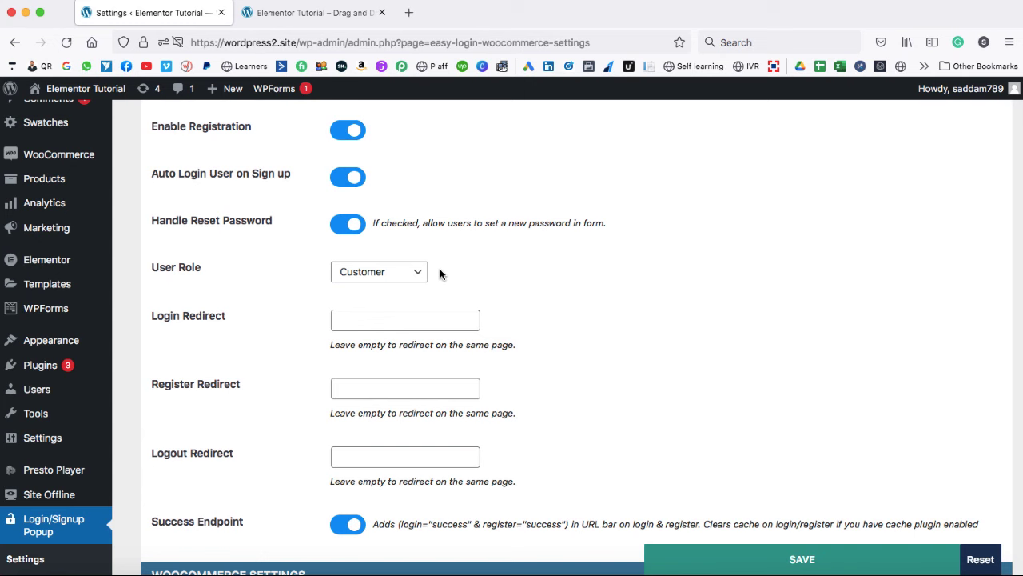
scroll(295, 282, "down", 2)
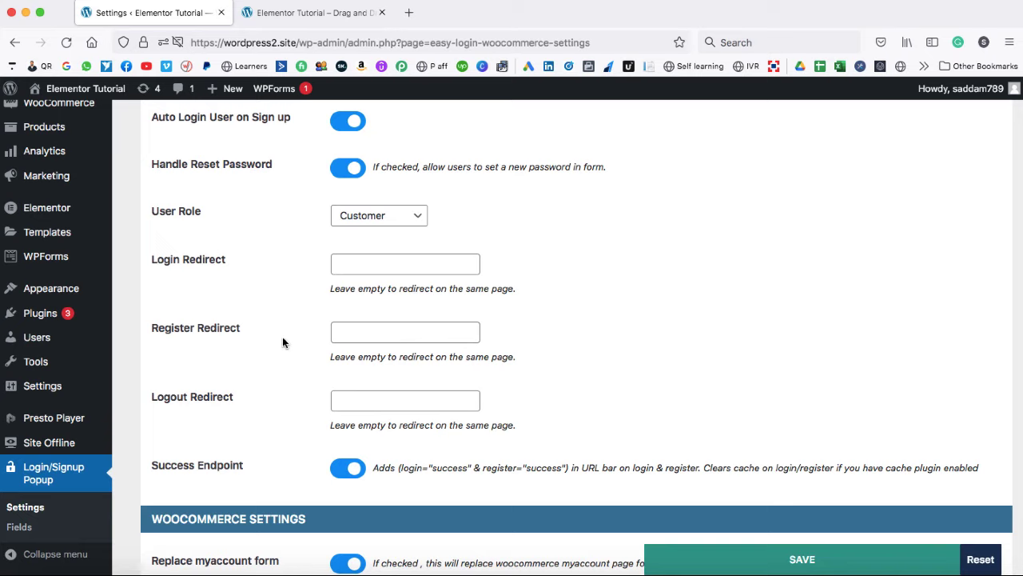
left_click(368, 333)
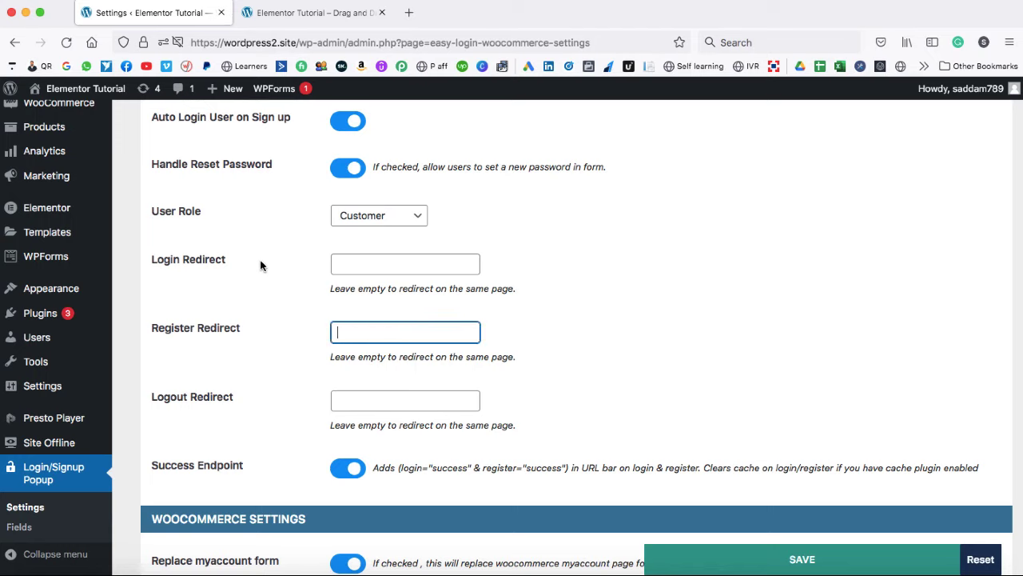
left_click(349, 265)
left_click(309, 286)
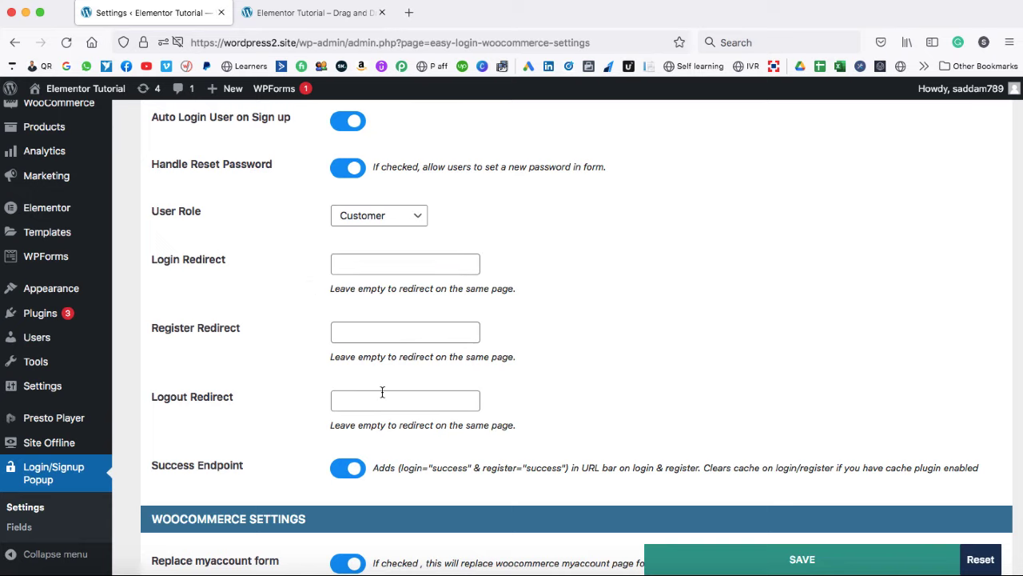
scroll(382, 391, "down", 3)
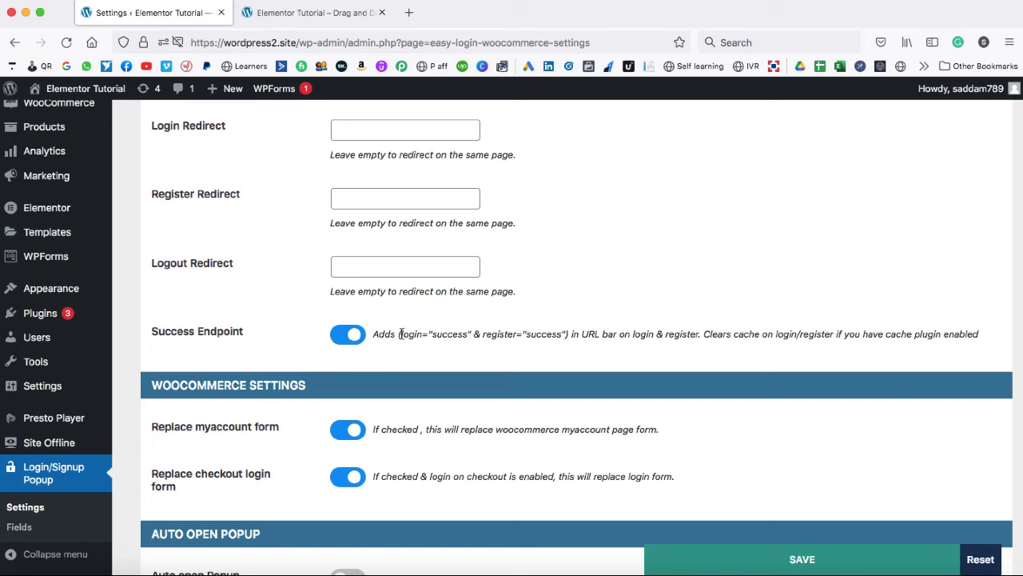
left_click_drag(401, 334, 471, 334)
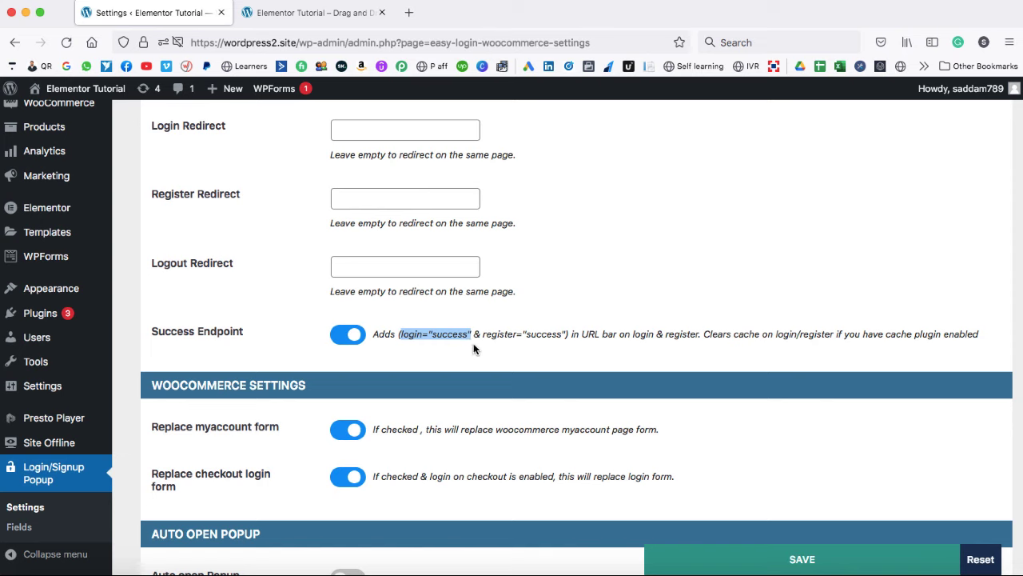
left_click(474, 351)
scroll(448, 335, "down", 5)
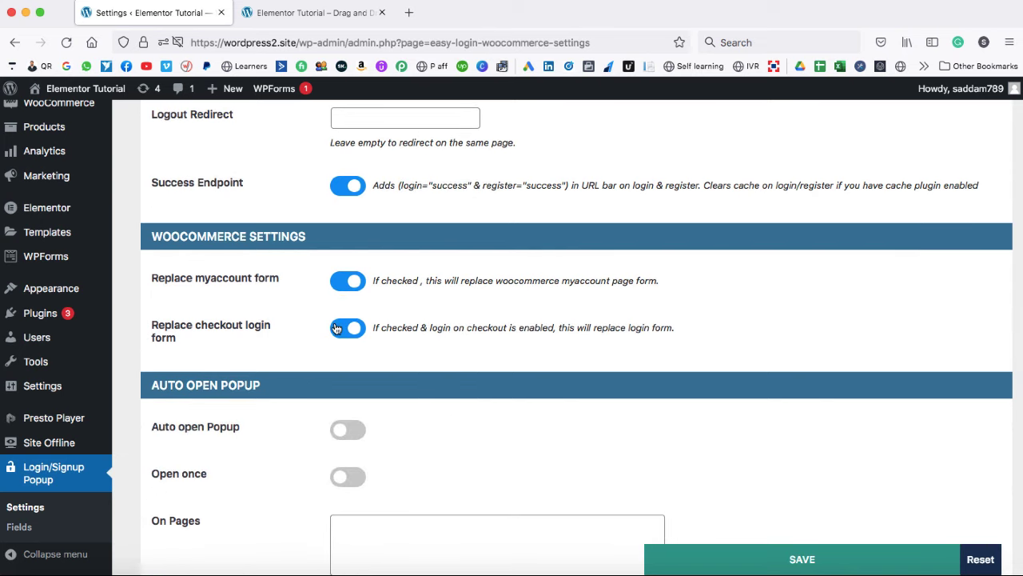
scroll(350, 313, "down", 5)
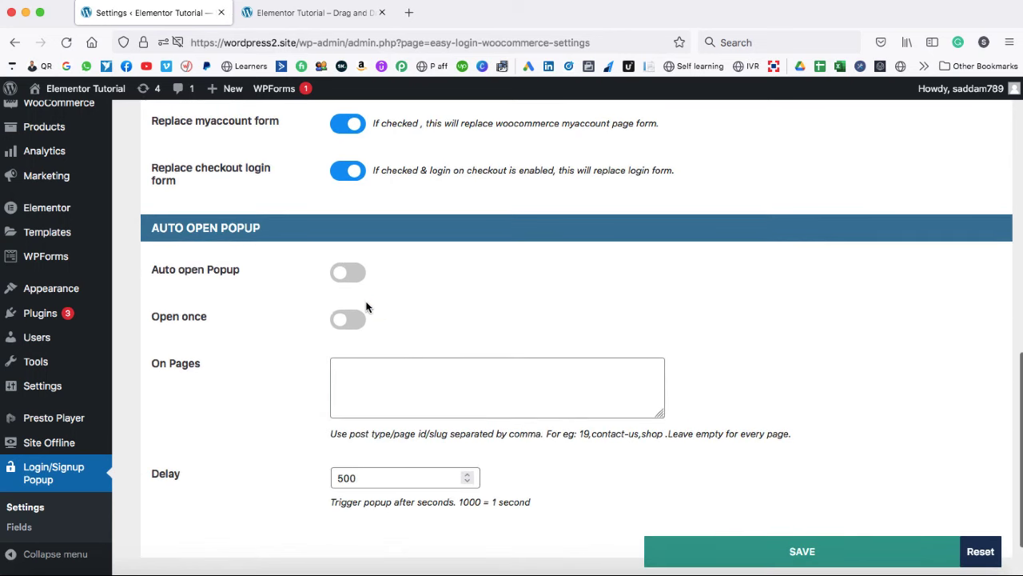
scroll(366, 304, "down", 2)
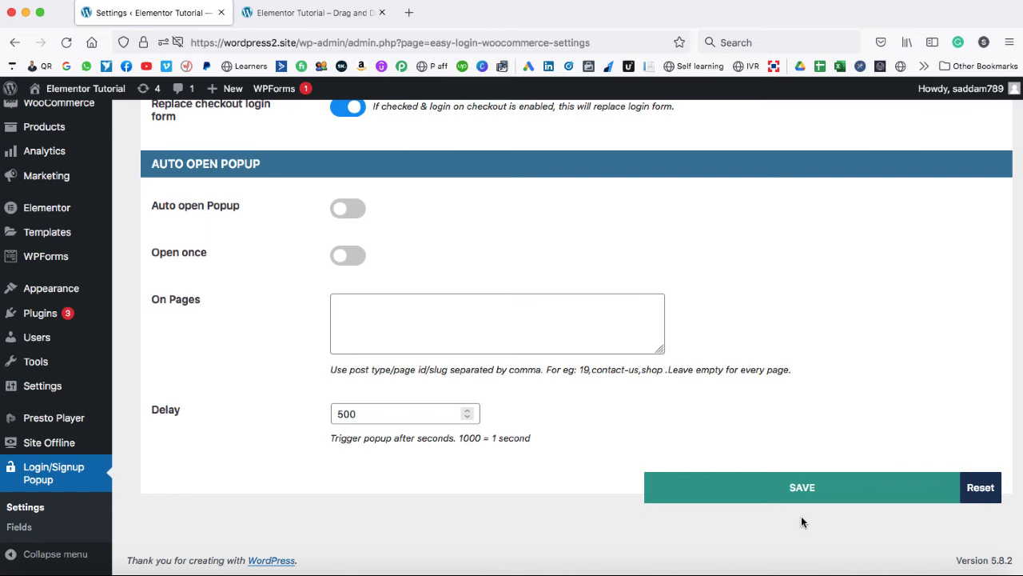
scroll(707, 365, "up", 10)
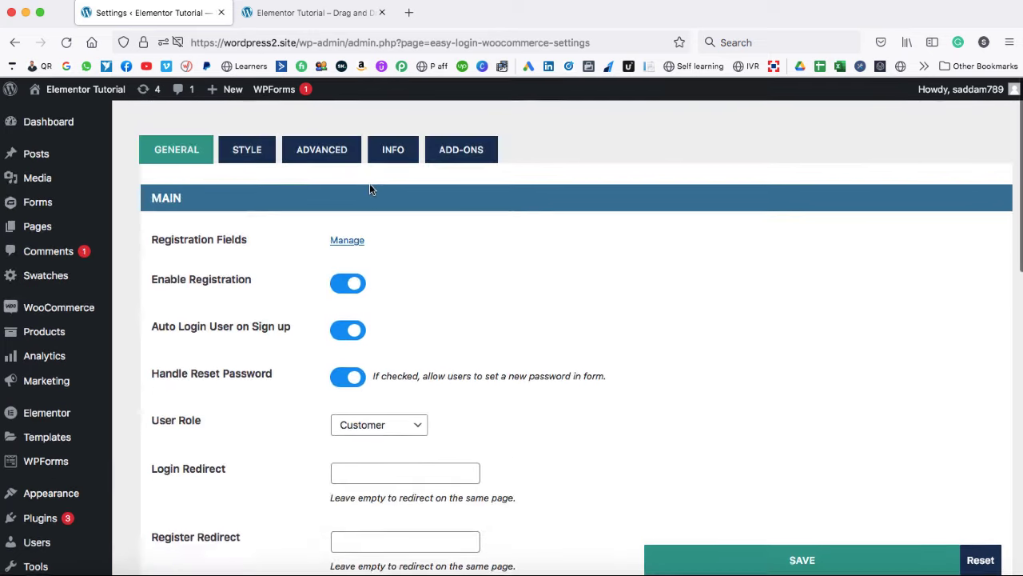
Copy the [xoo_el_action] shortcode from the plugin's information on opening the popup.
left_click(393, 151)
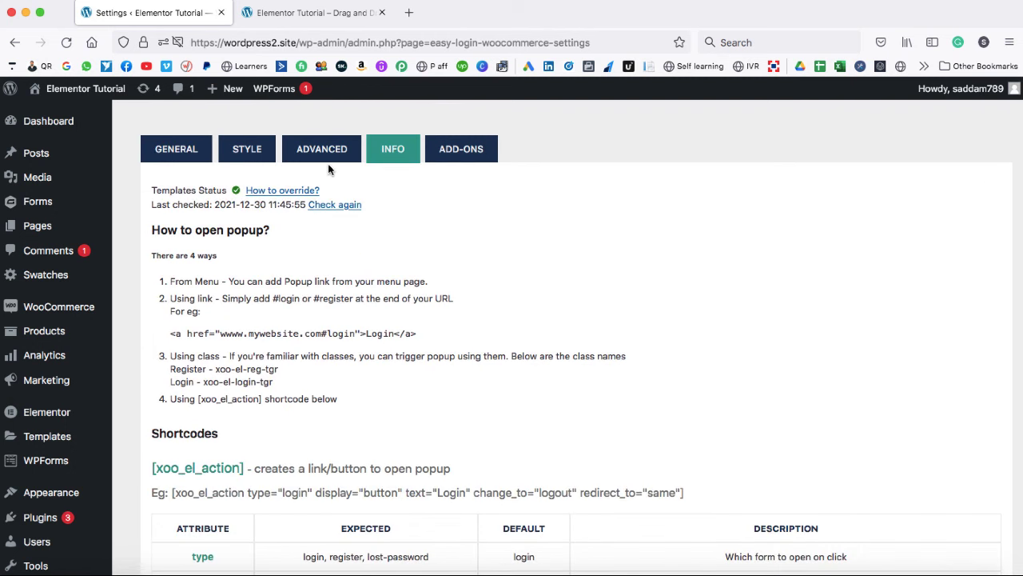
scroll(330, 183, "down", 3)
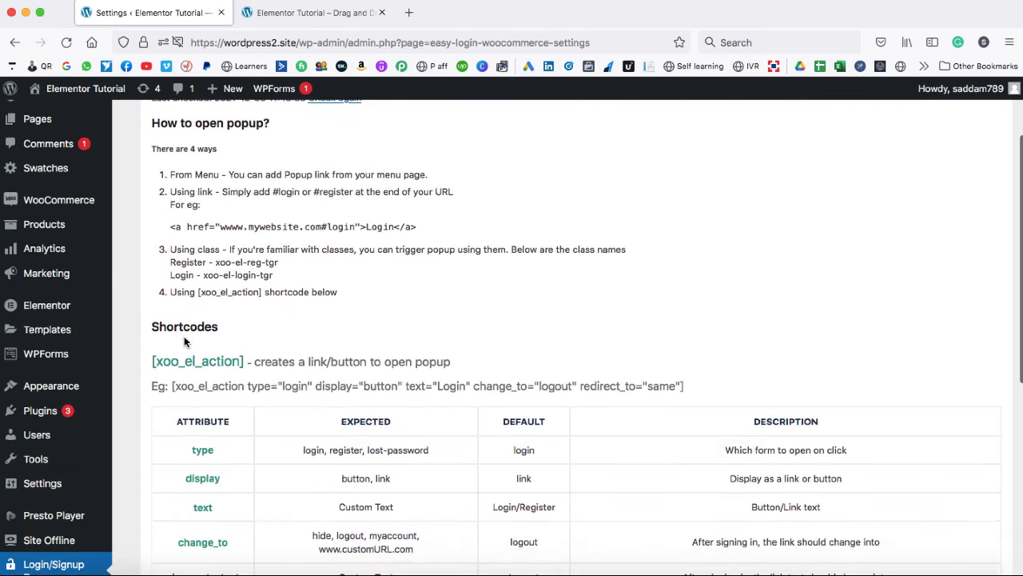
left_click_drag(152, 360, 237, 361)
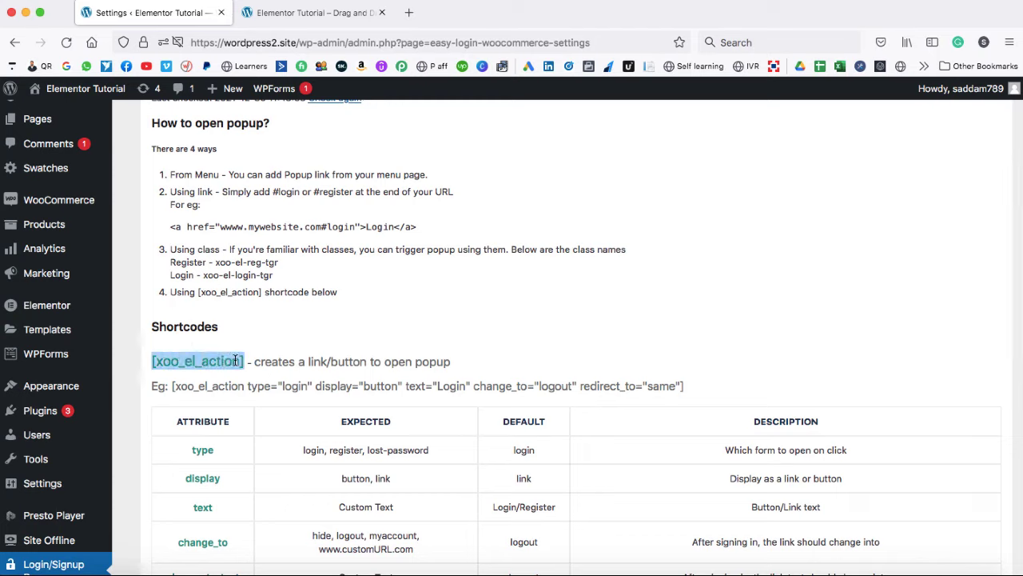
right_click(228, 356)
left_click(238, 365)
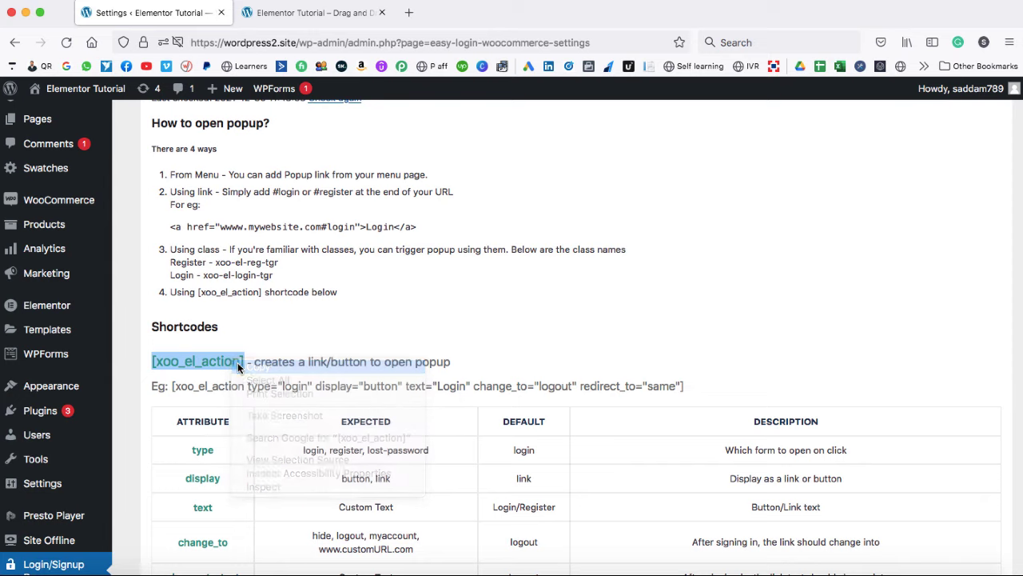
left_click(249, 340)
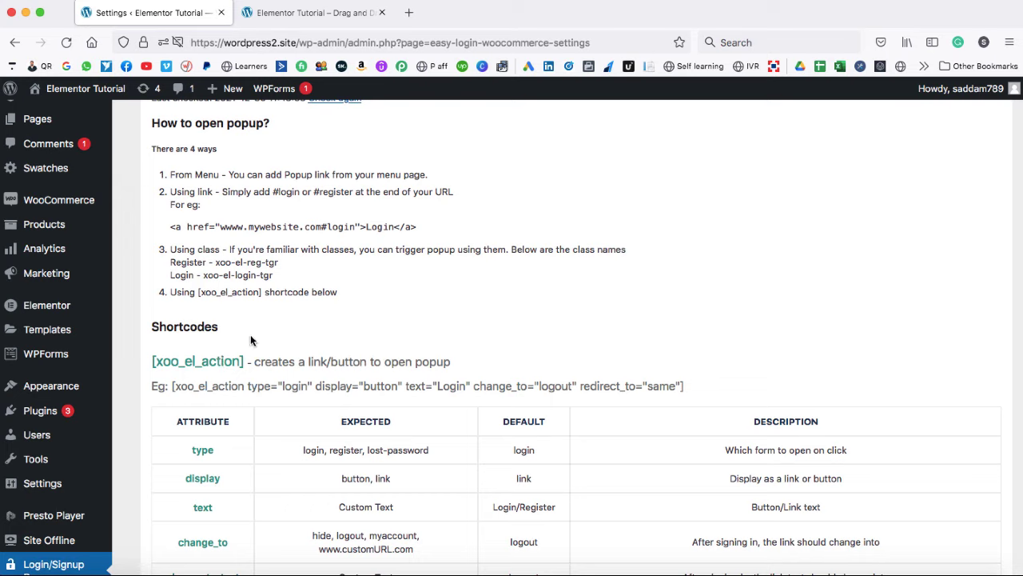
Check the header on the live homepage and open the existing Elementor header template from the Theme Builder for editing.
left_click(281, 16)
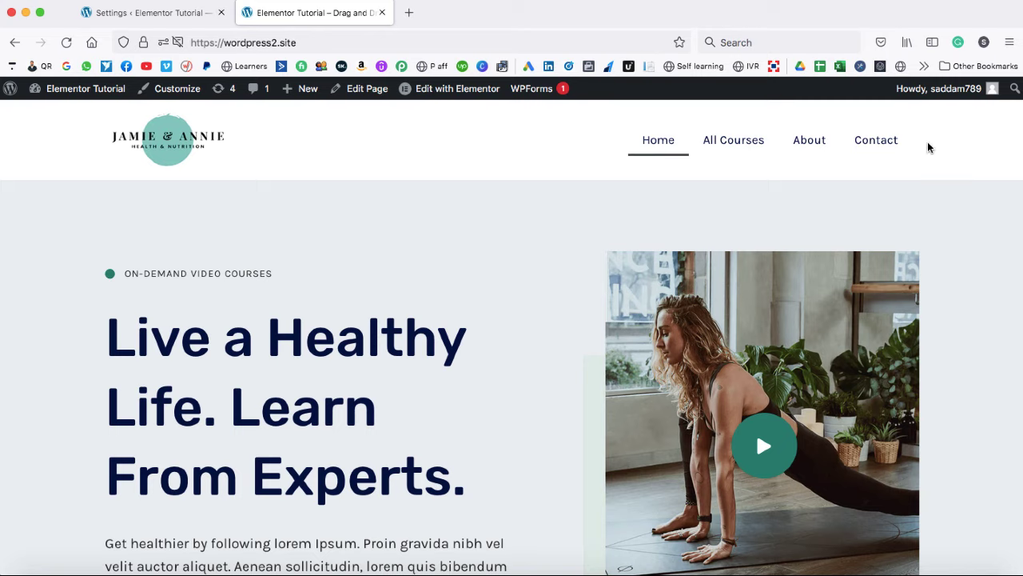
left_click(191, 15)
mouse_move(73, 337)
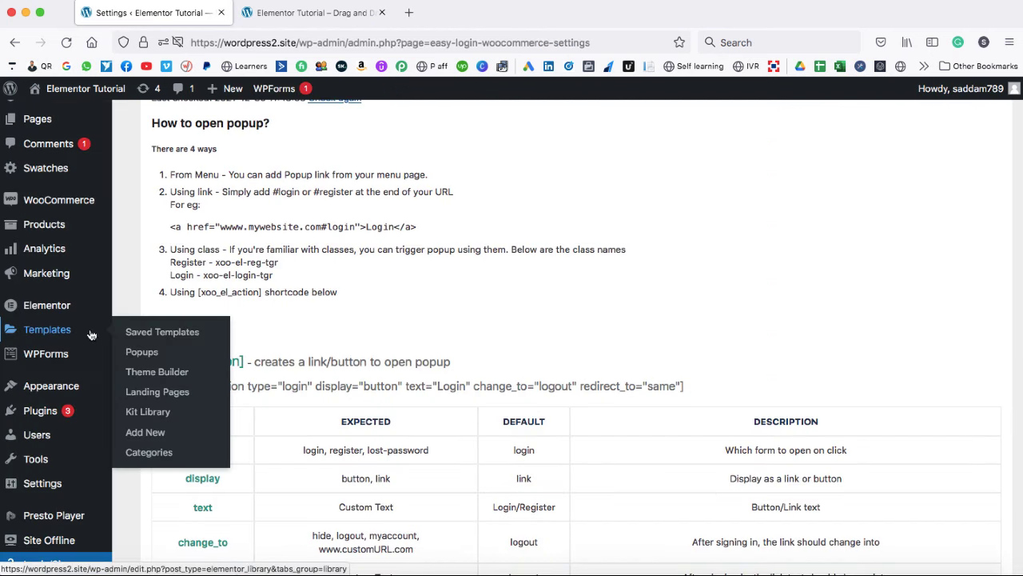
left_click(156, 373)
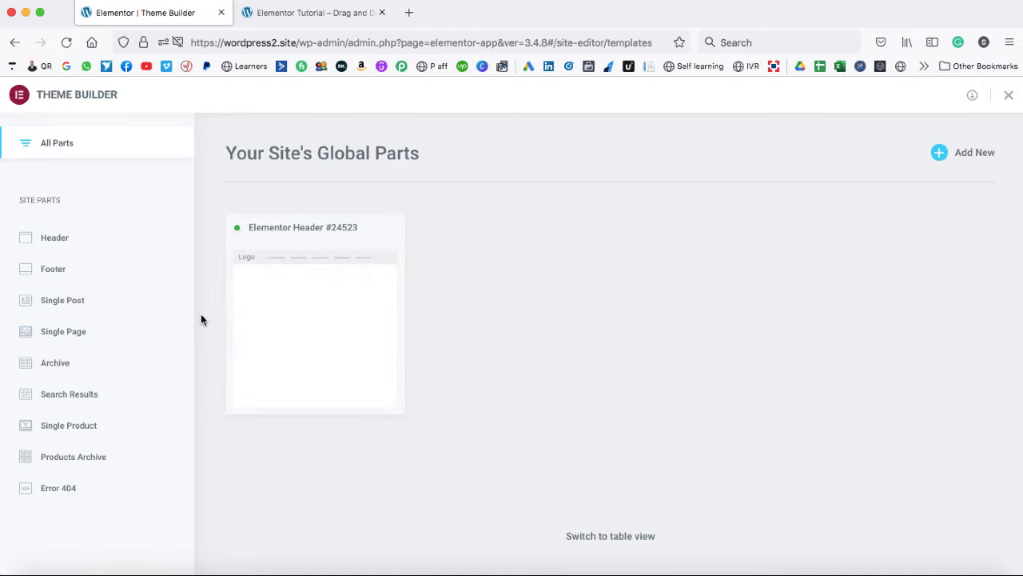
mouse_move(288, 299)
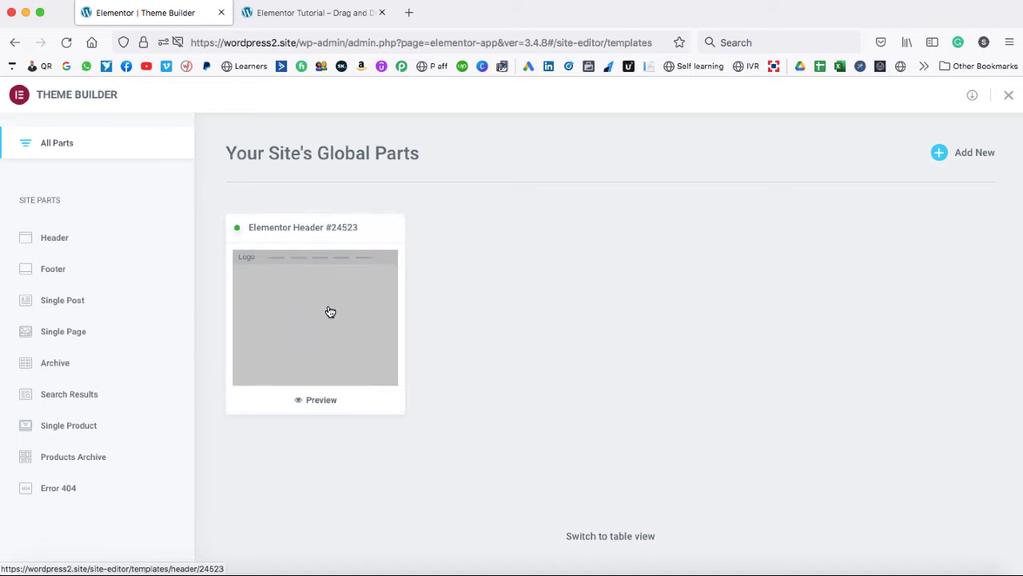
left_click(314, 269)
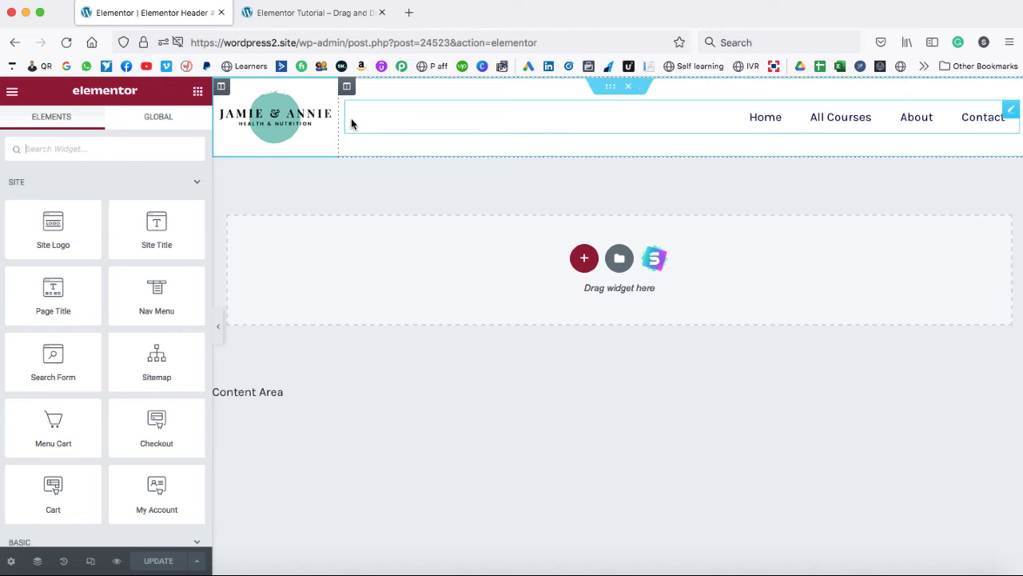
Add a new empty column after the navigation menu column in the header section.
right_click(348, 90)
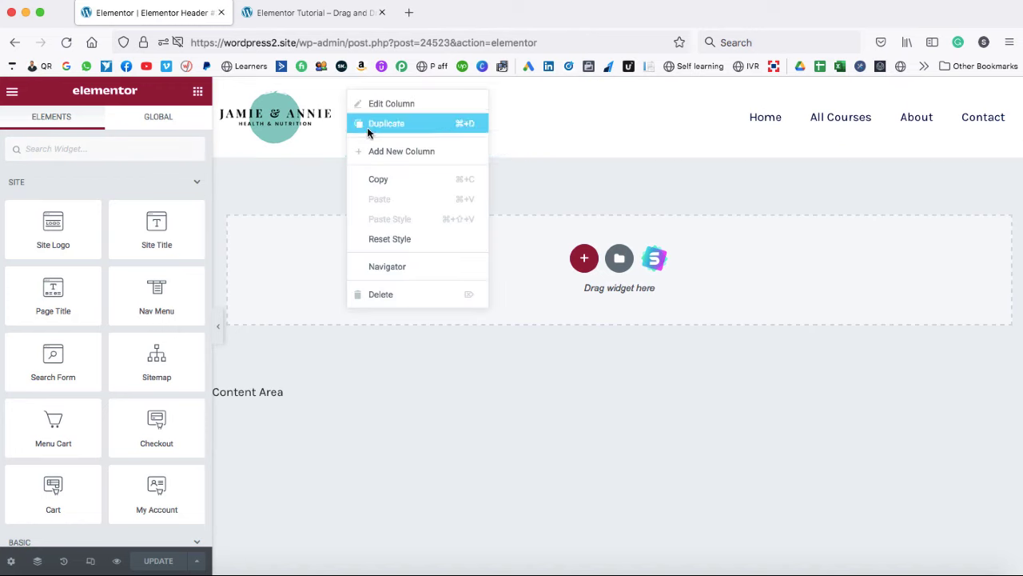
left_click(375, 152)
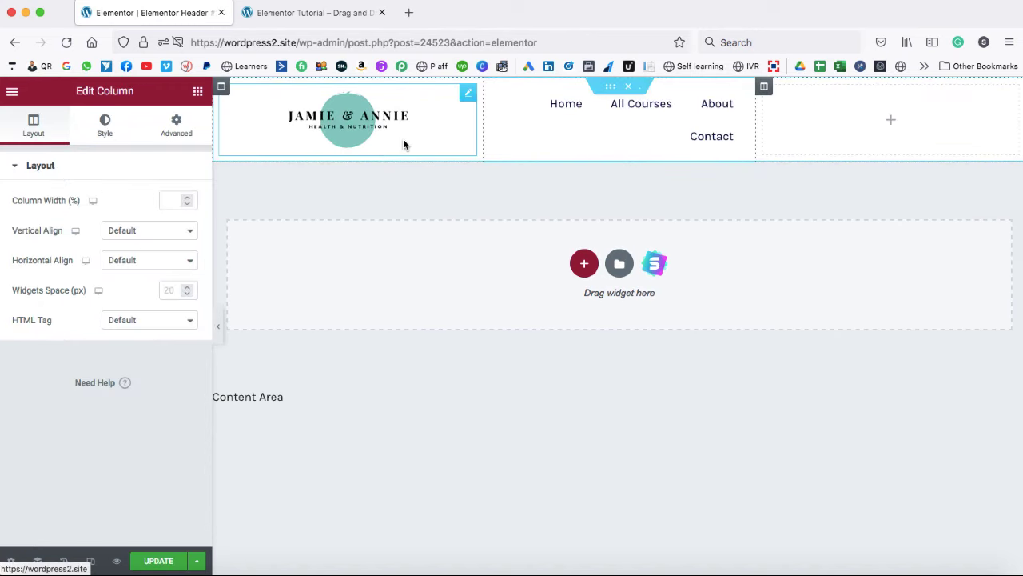
Narrow the logo column and the empty third column of the header, and place a Shortcode widget in the empty column.
left_click_drag(484, 120, 339, 131)
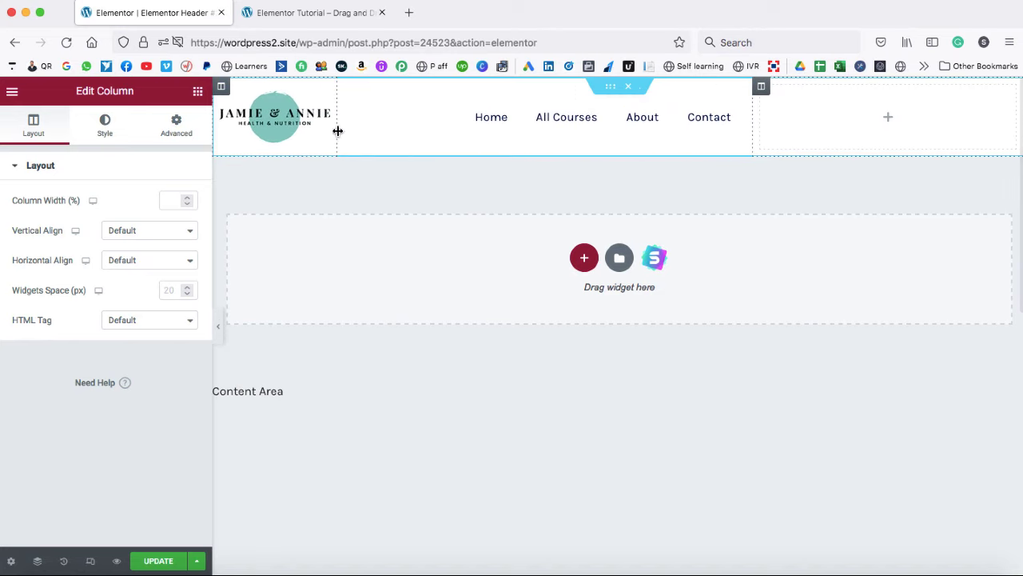
left_click_drag(752, 120, 887, 118)
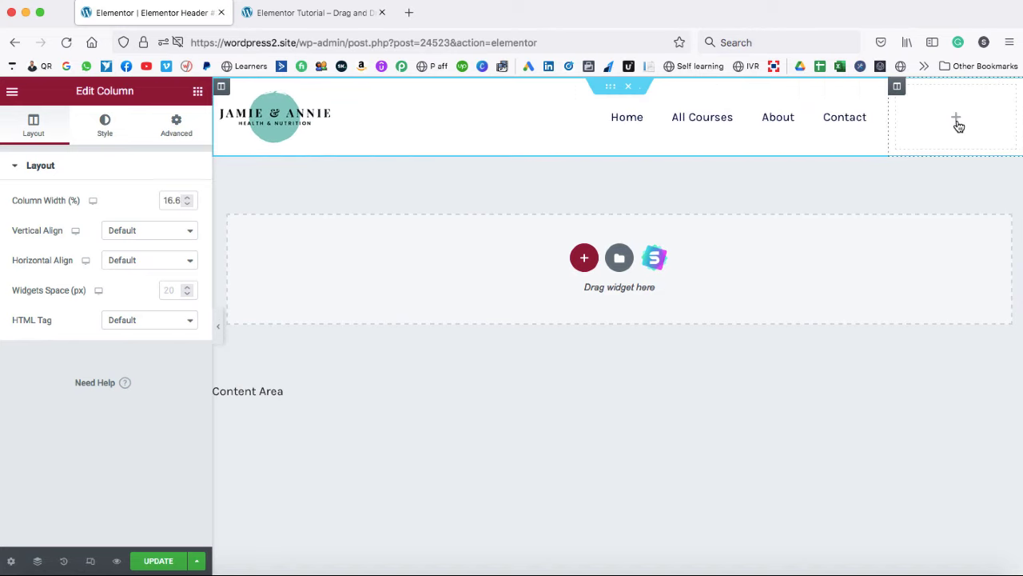
left_click(957, 122)
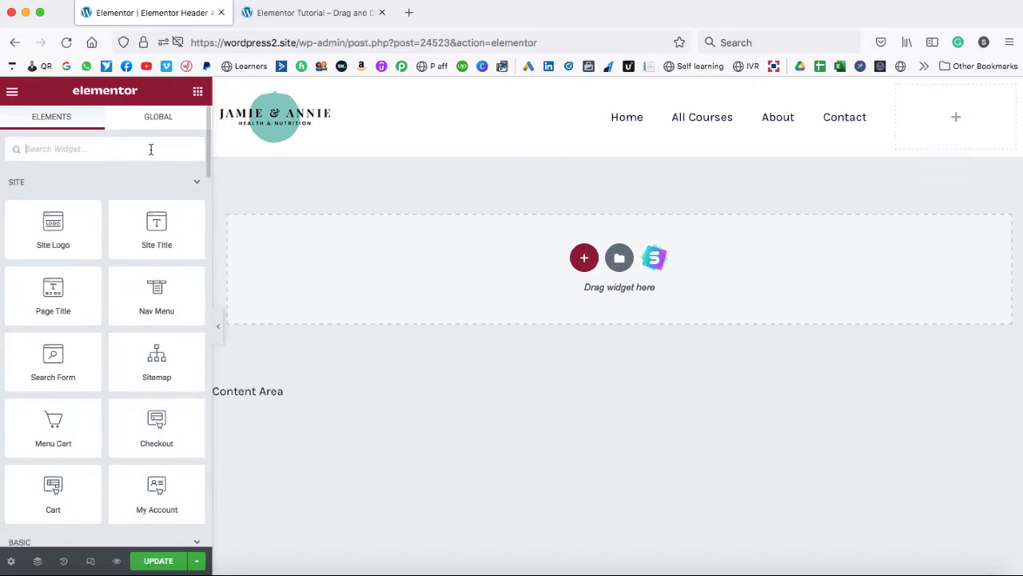
type("shortco")
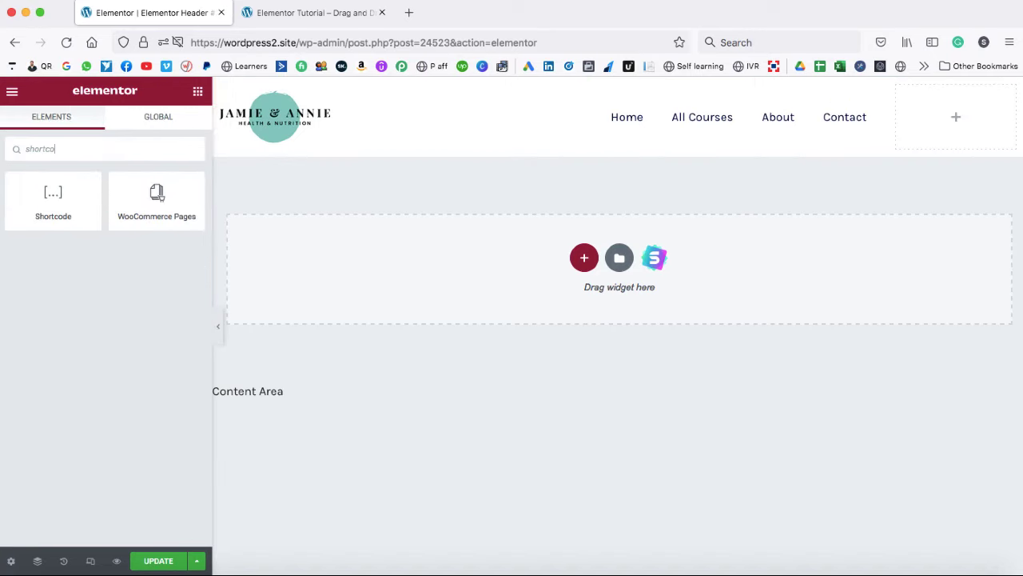
left_click_drag(37, 200, 953, 111)
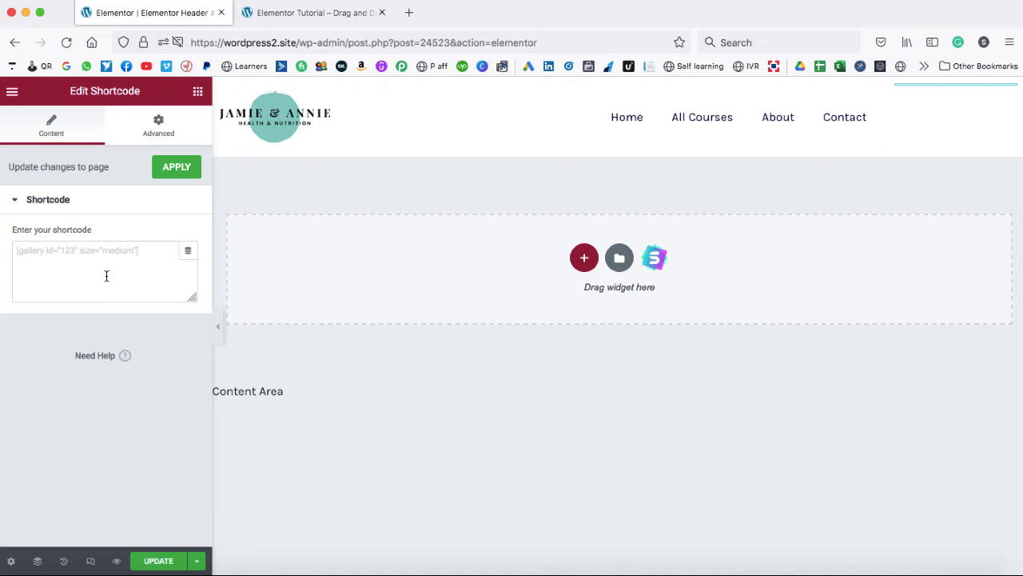
Set the widget's shortcode to the copied [xoo_el_action], apply it and update the header template.
left_click(75, 262)
right_click(63, 253)
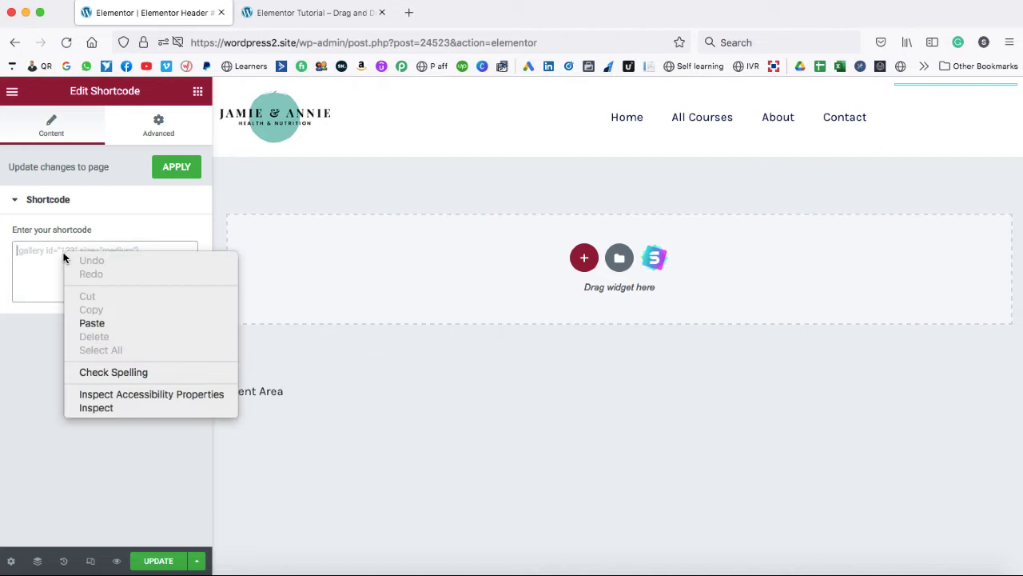
left_click(93, 323)
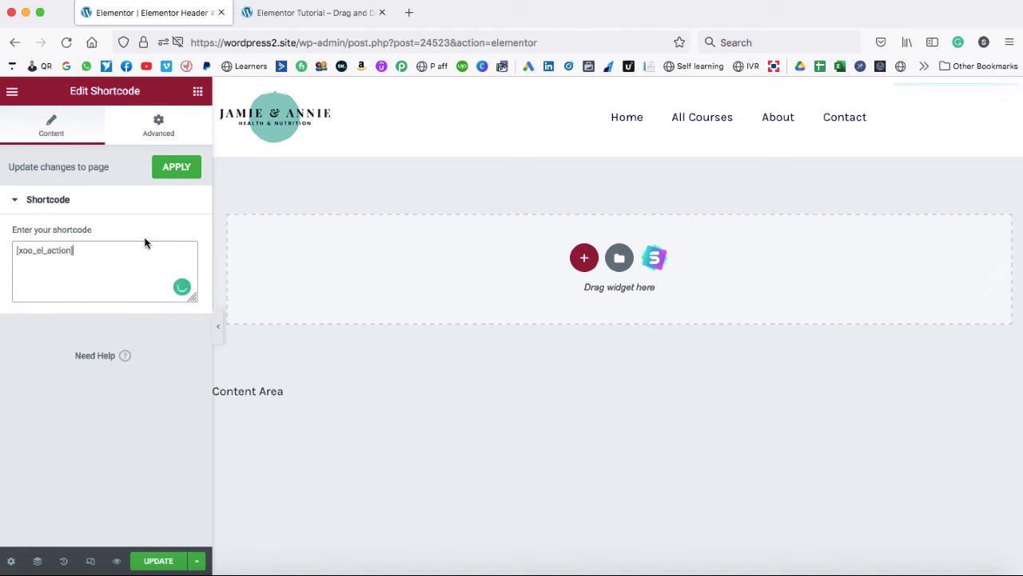
left_click(175, 168)
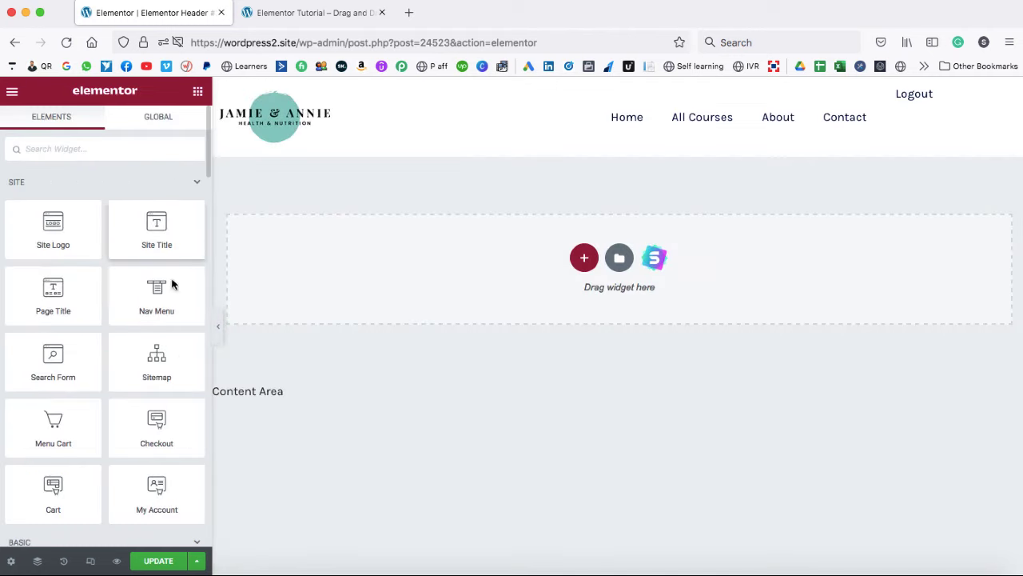
left_click(161, 561)
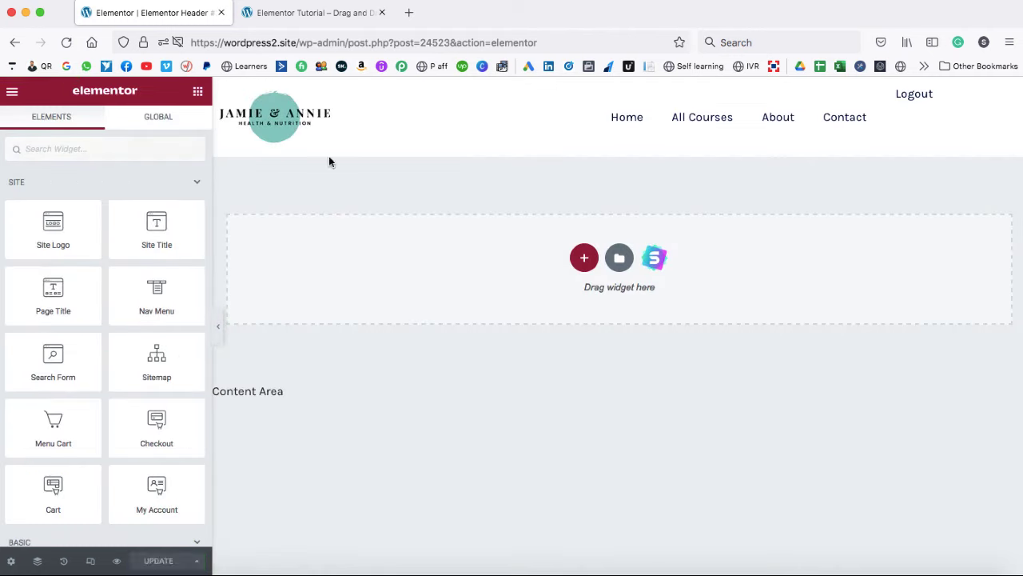
Reload the live homepage to check the header, and open wordpress2.site in a private window to view it logged out.
left_click(316, 13)
left_click(66, 42)
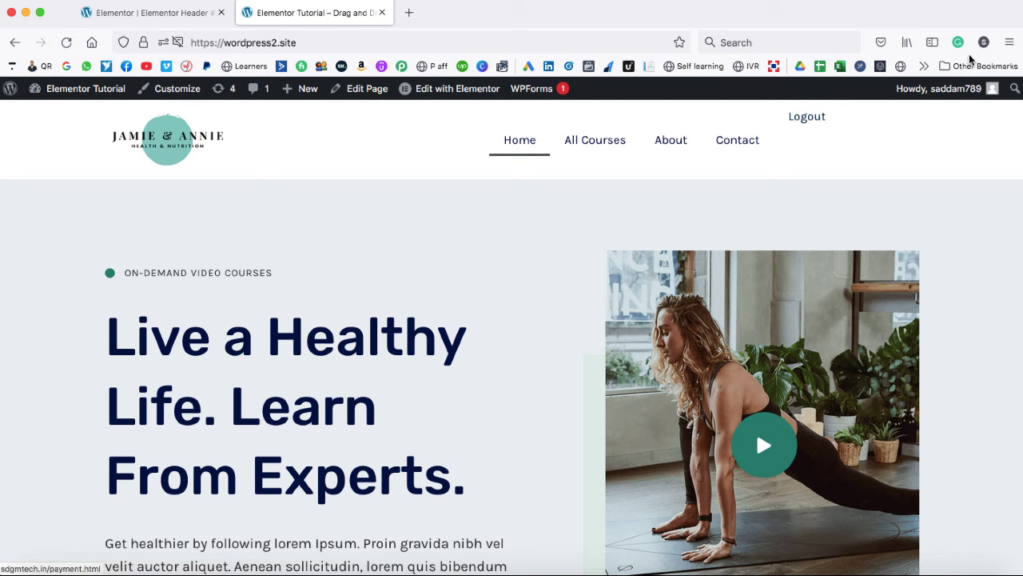
left_click(1010, 41)
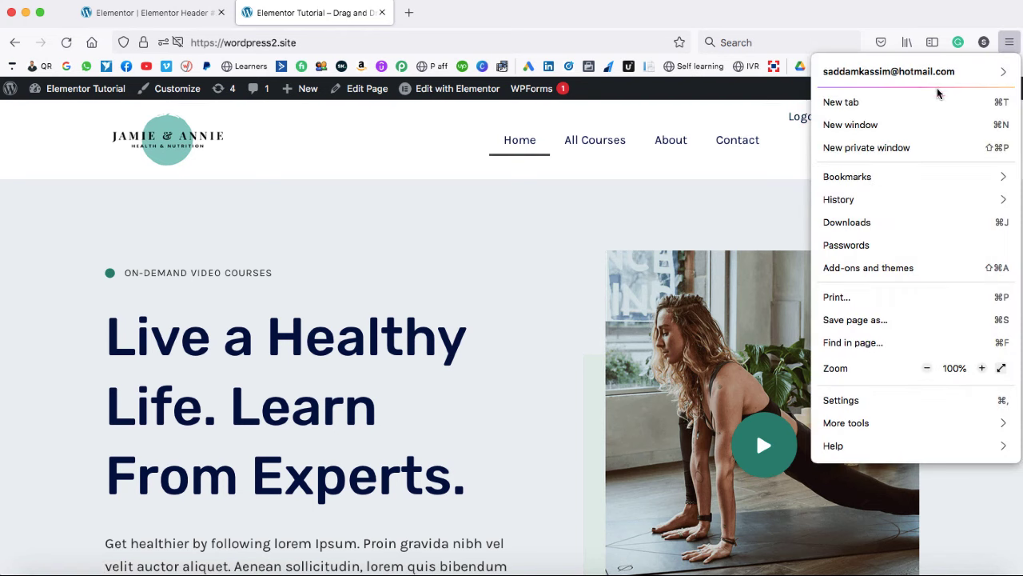
left_click(879, 148)
type("wordpress2.site/")
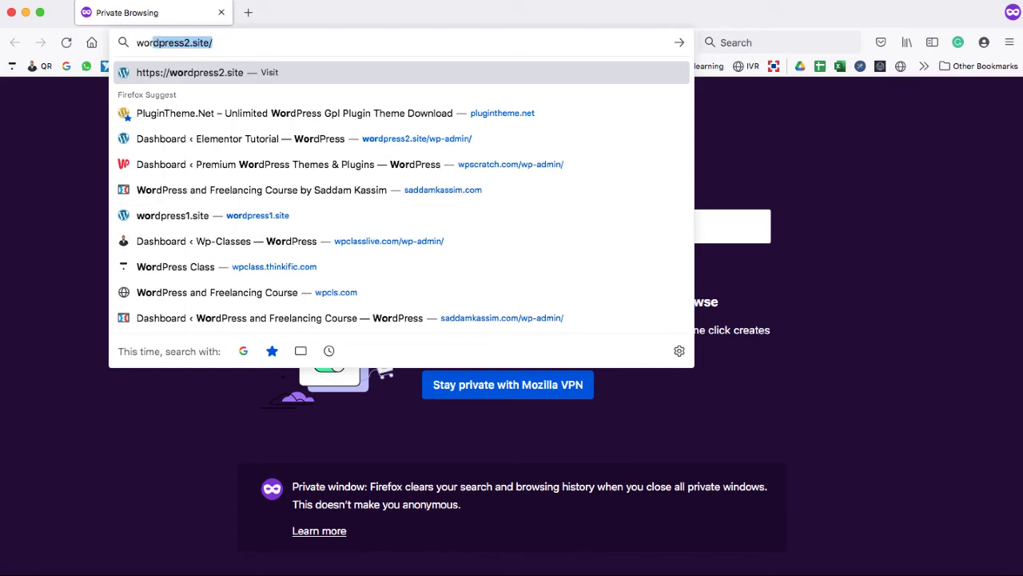
key("Return")
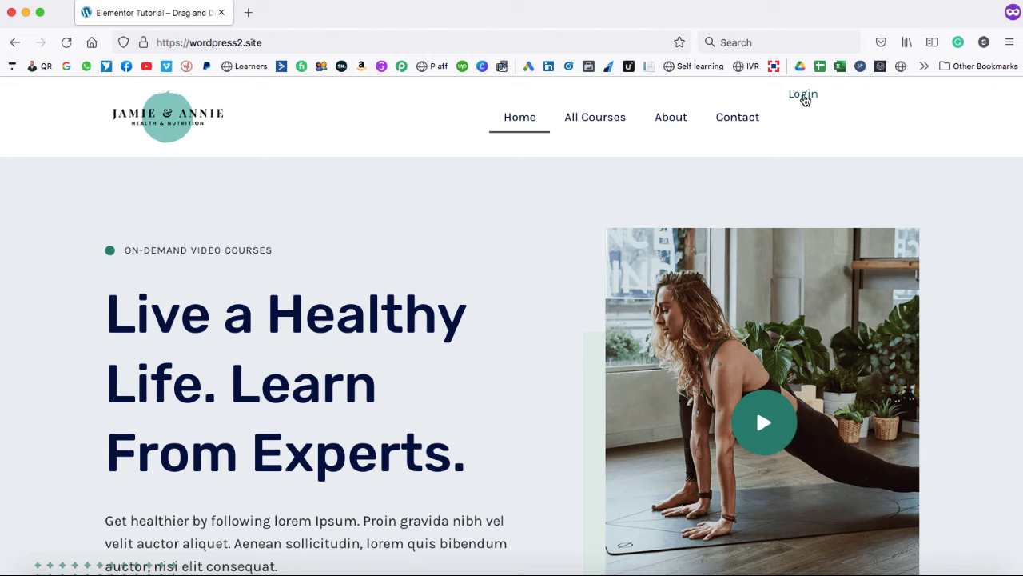
Test the header's Login popup by signing in with the saved username and account password, check the resulting URL, and close the private window.
left_click(803, 95)
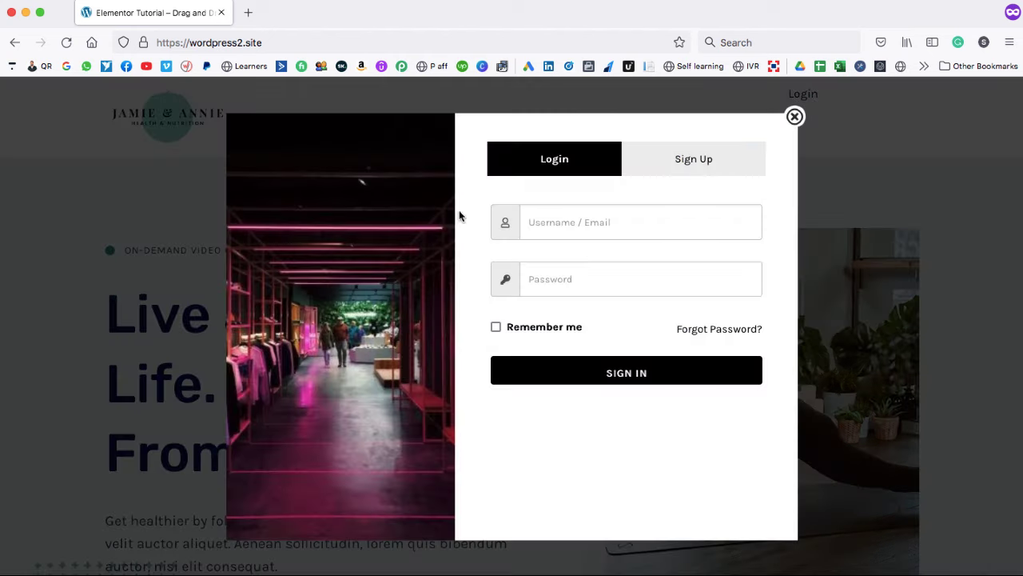
left_click(548, 218)
left_click(560, 249)
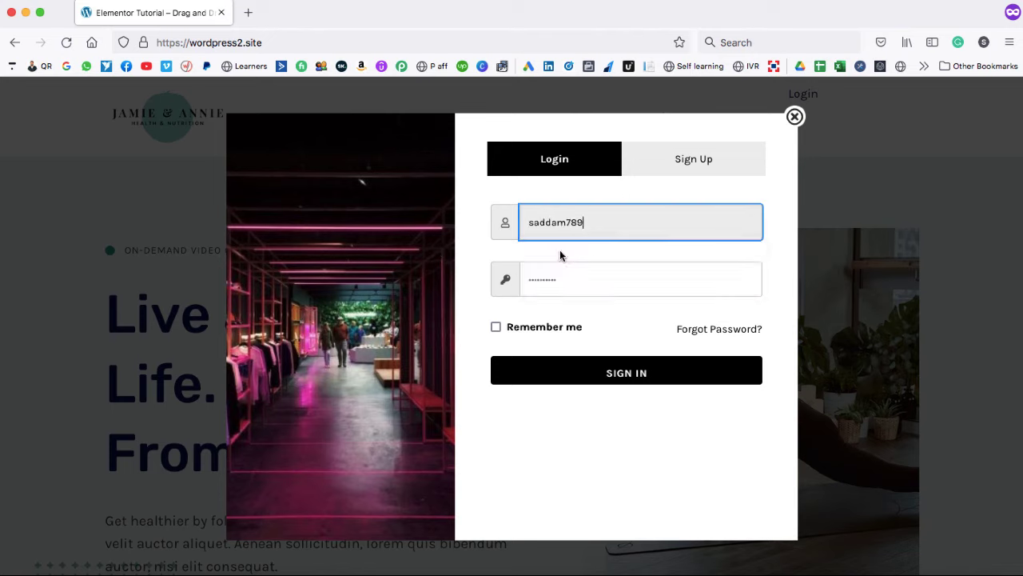
left_click(631, 373)
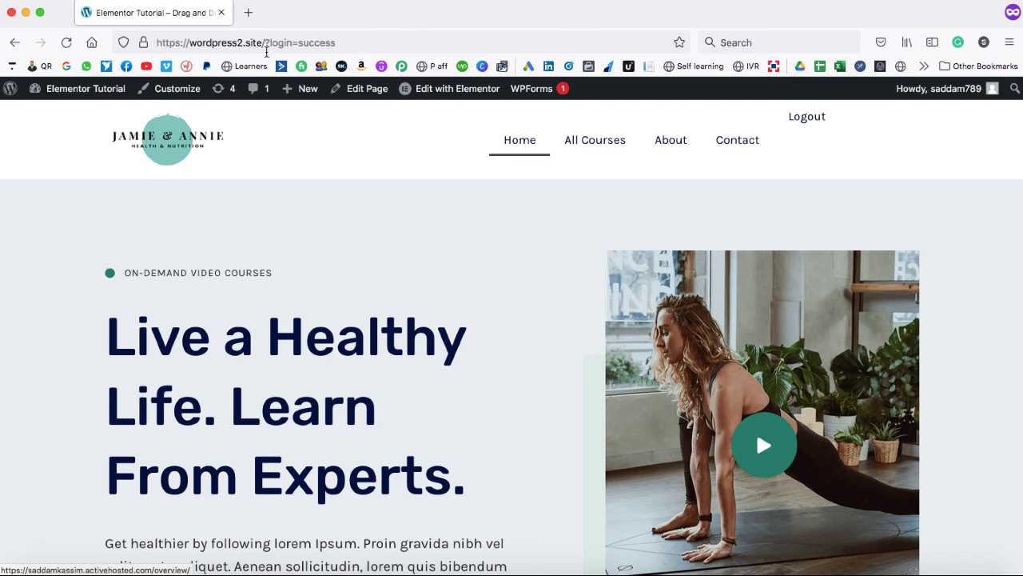
left_click_drag(265, 43, 323, 43)
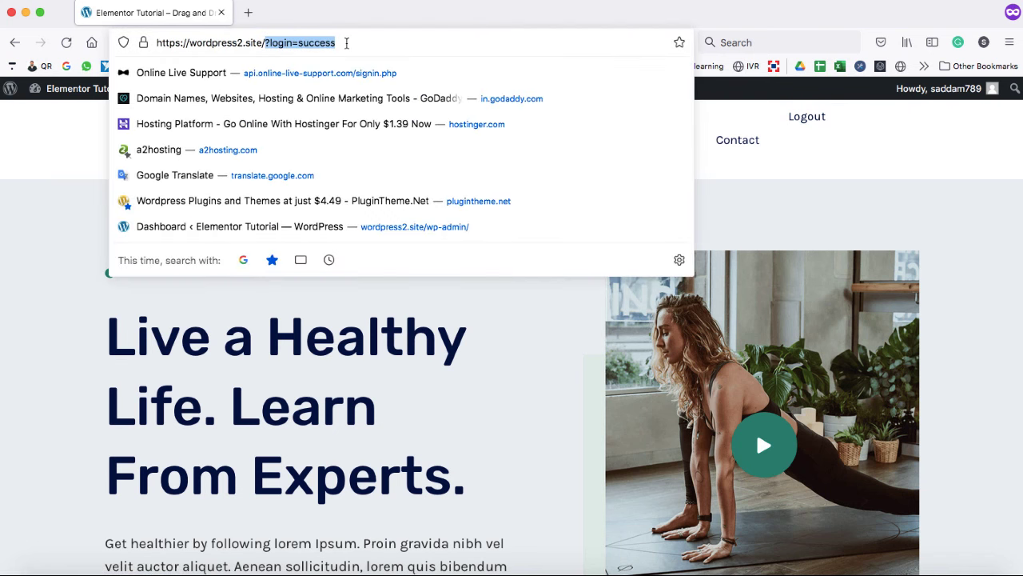
left_click(63, 178)
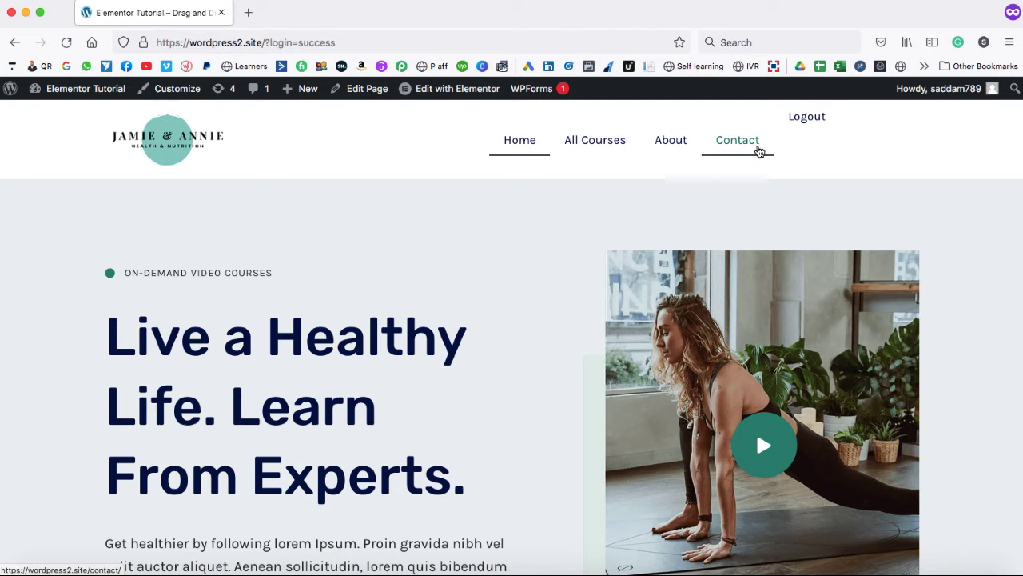
left_click(11, 12)
Set the shortcode column's vertical alignment to Middle, update the header template and check it on the live homepage.
left_click(187, 14)
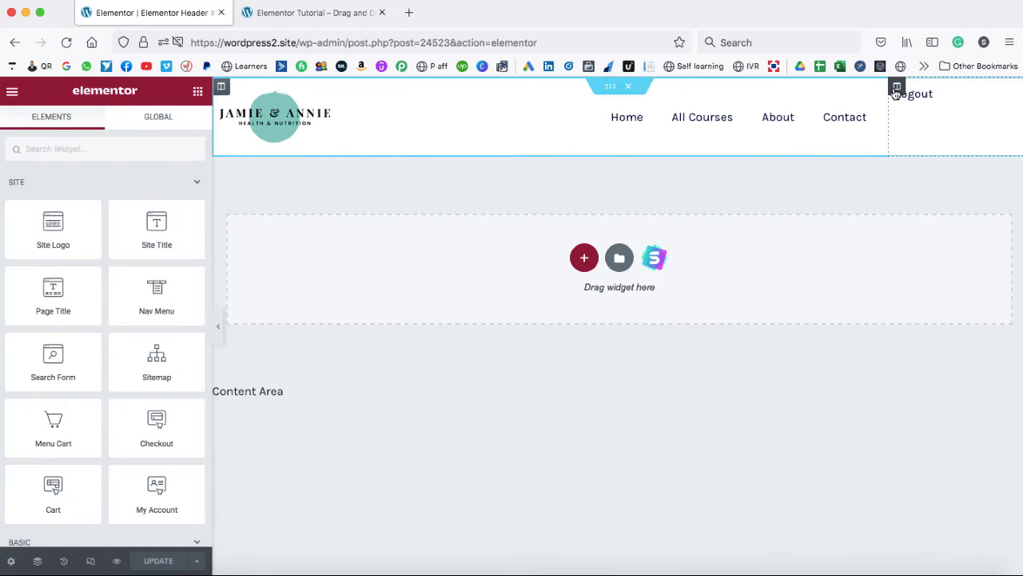
left_click(897, 88)
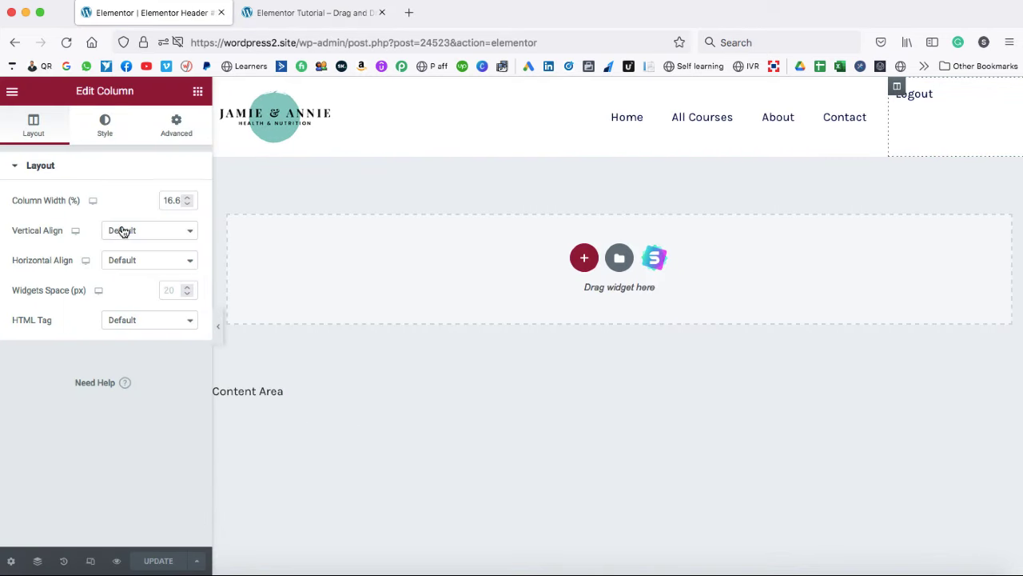
left_click(120, 230)
left_click(129, 258)
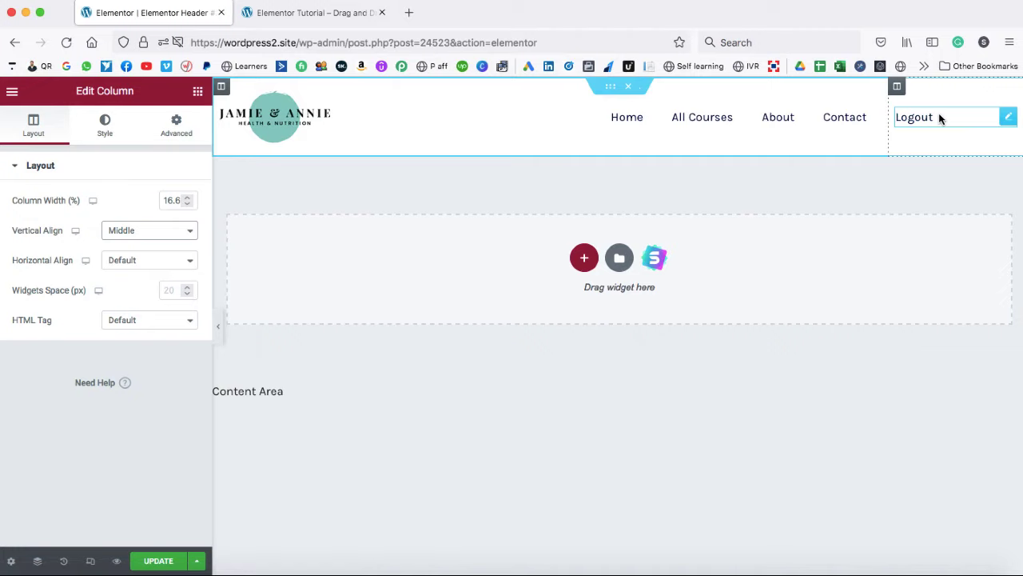
left_click(162, 560)
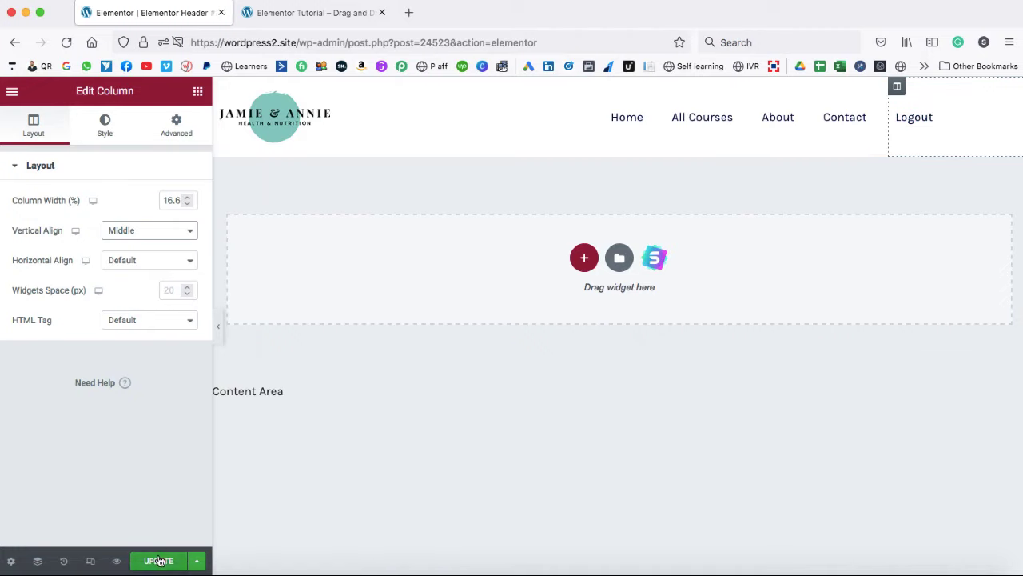
left_click(300, 14)
left_click(66, 42)
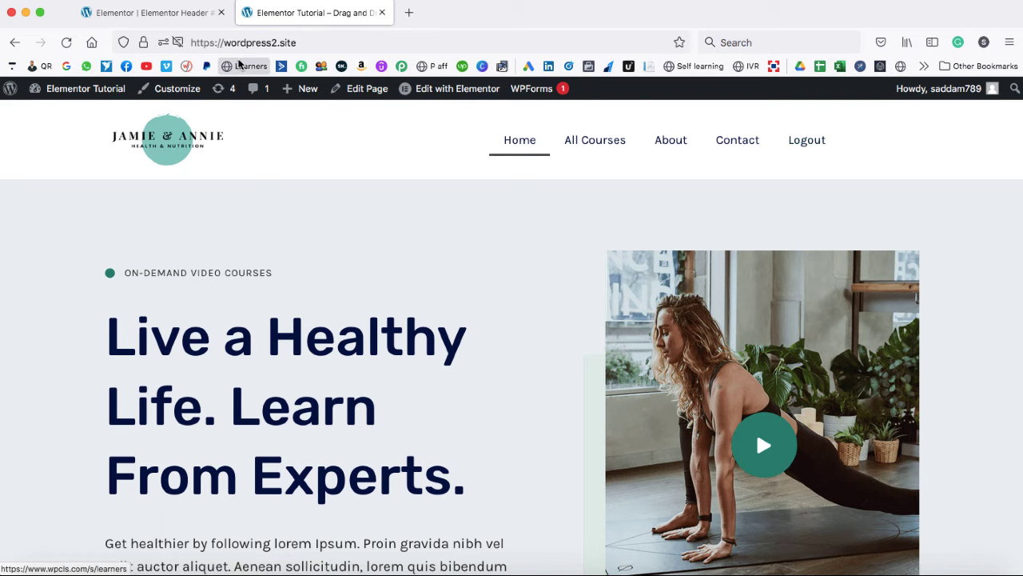
Delete the shortcode column from the header and update the template.
left_click(149, 14)
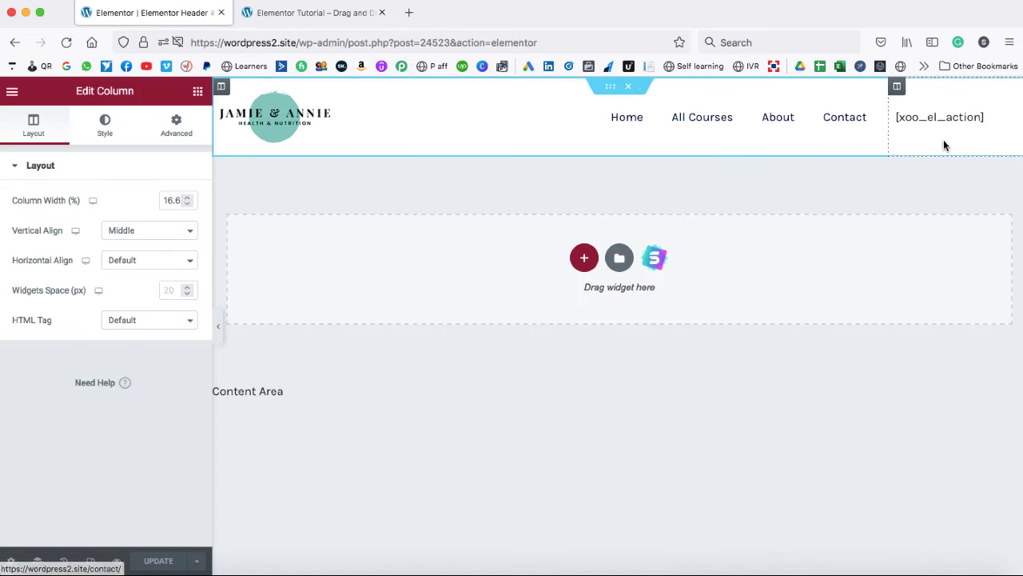
right_click(897, 87)
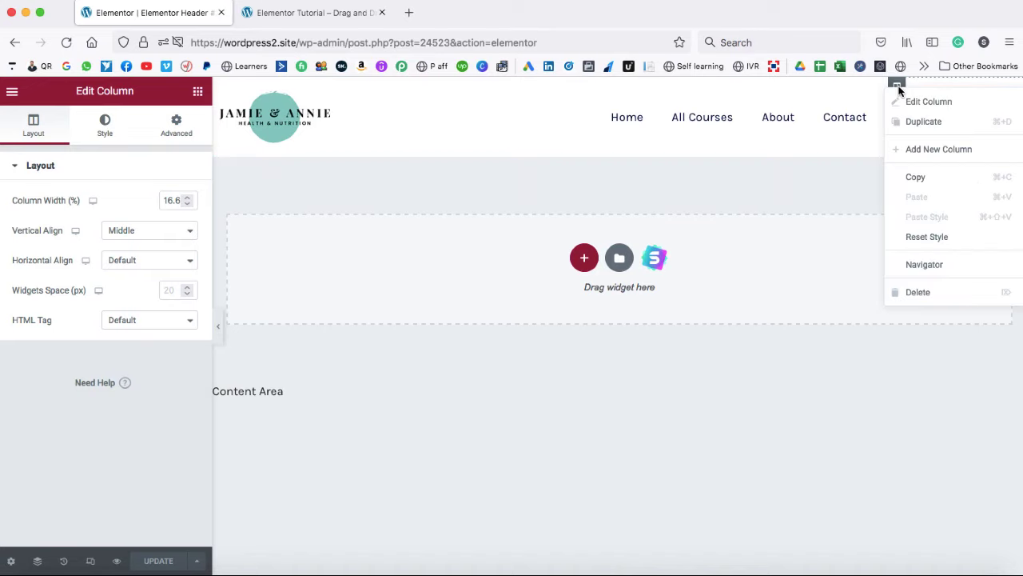
left_click(919, 292)
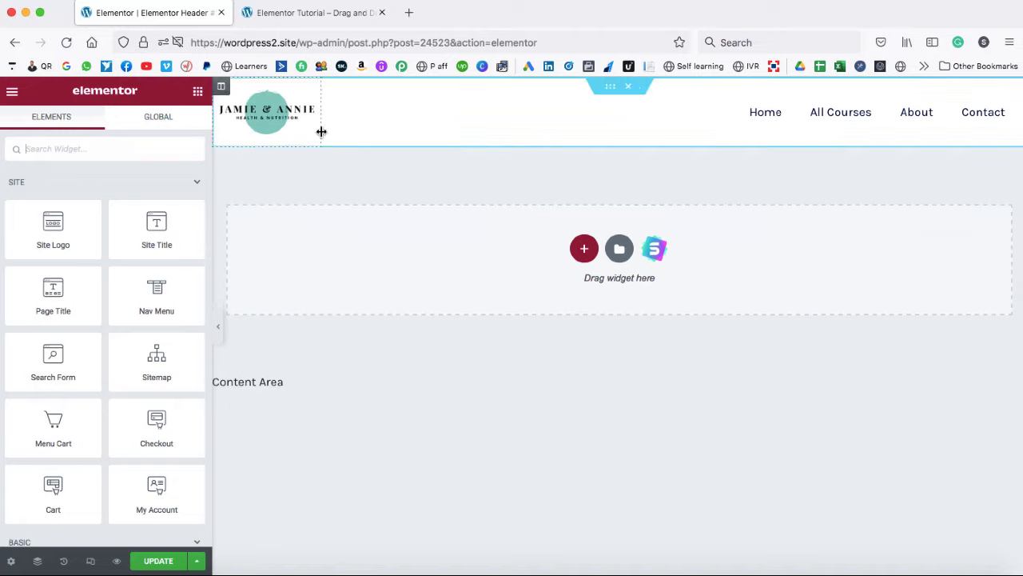
left_click(158, 560)
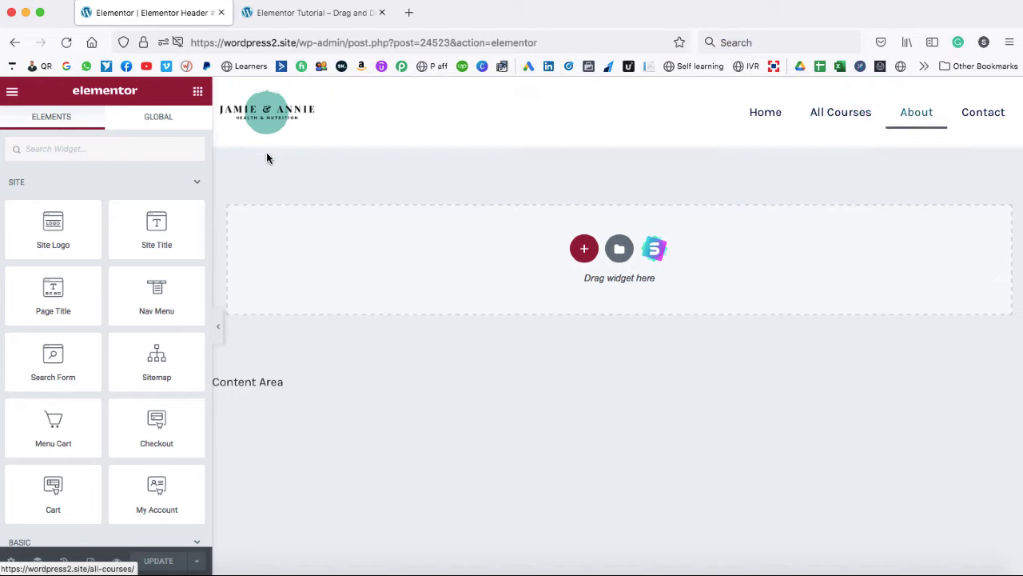
Exit the Elementor editor to the WordPress dashboard and open the Menus page under Appearance.
left_click(12, 91)
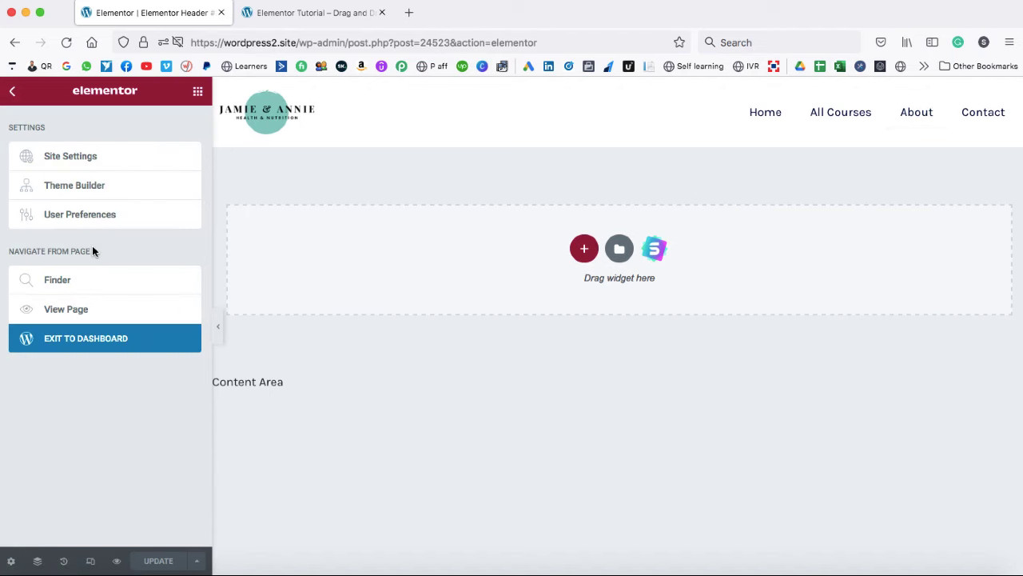
left_click(97, 342)
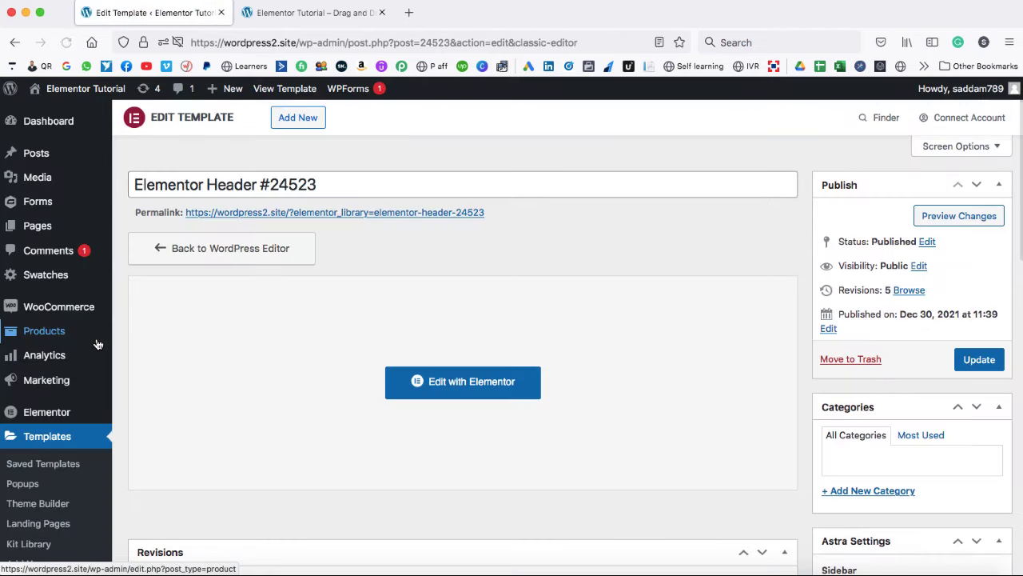
mouse_move(112, 379)
scroll(112, 379, "down", 3)
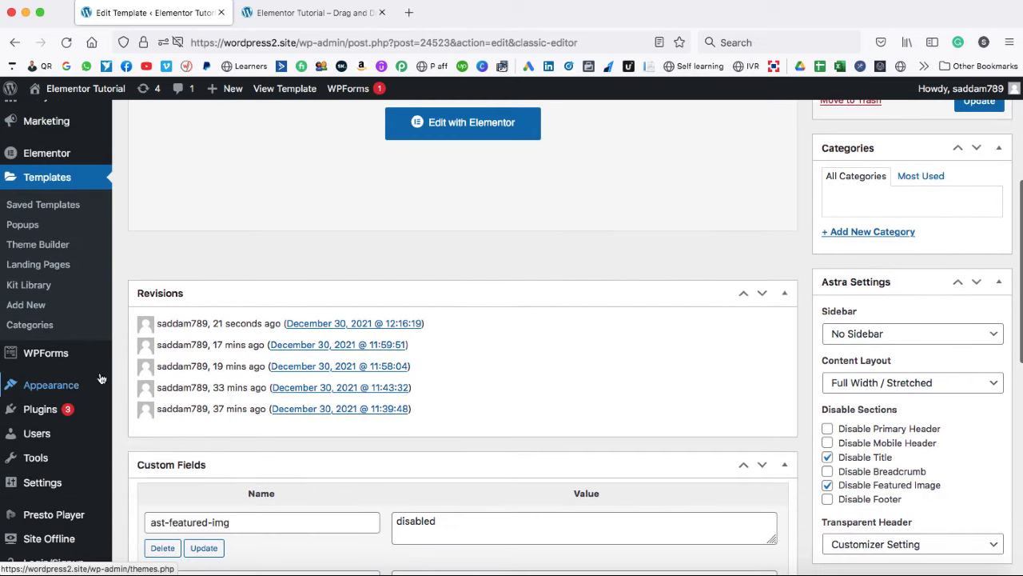
mouse_move(73, 386)
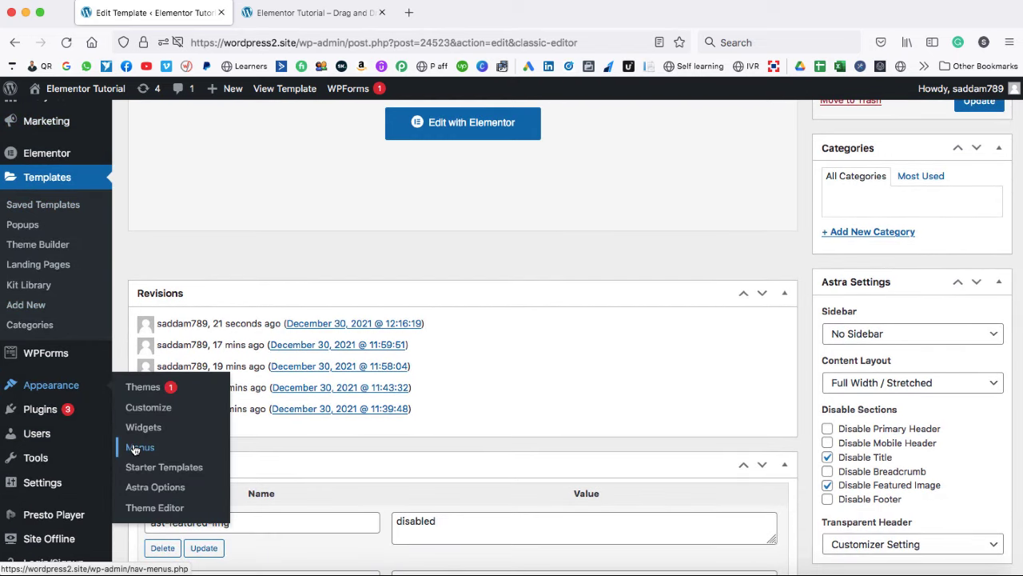
Add the Login item from the Login/Signup Popup options to the Primary Menu.
scroll(480, 285, "down", 5)
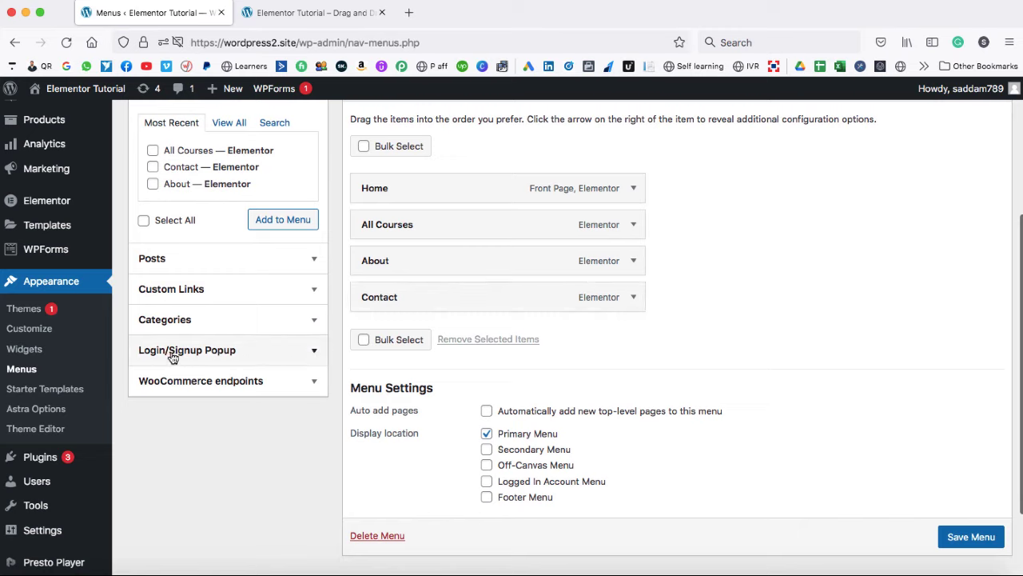
left_click(311, 353)
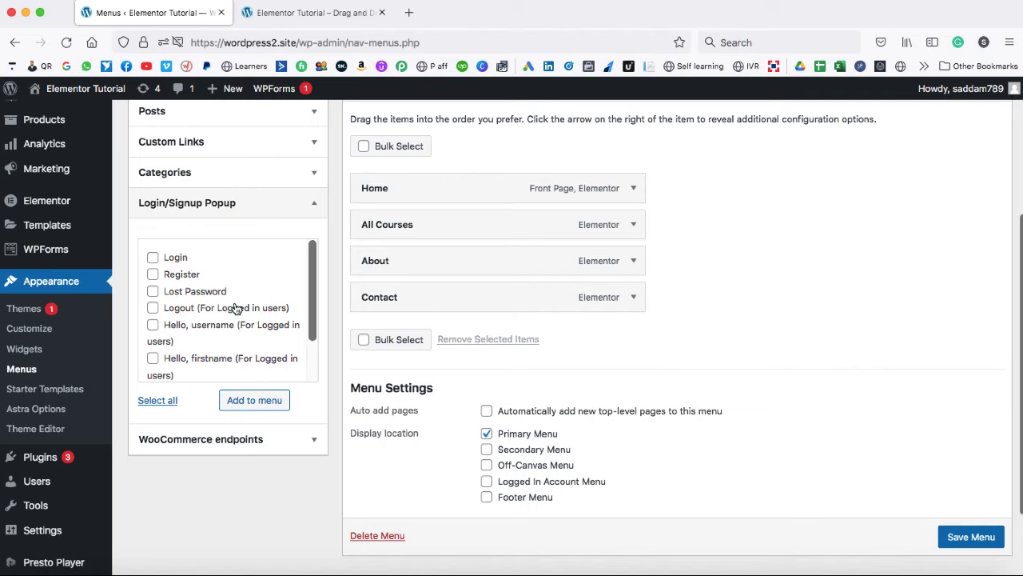
scroll(235, 306, "down", 2)
scroll(236, 309, "up", 2)
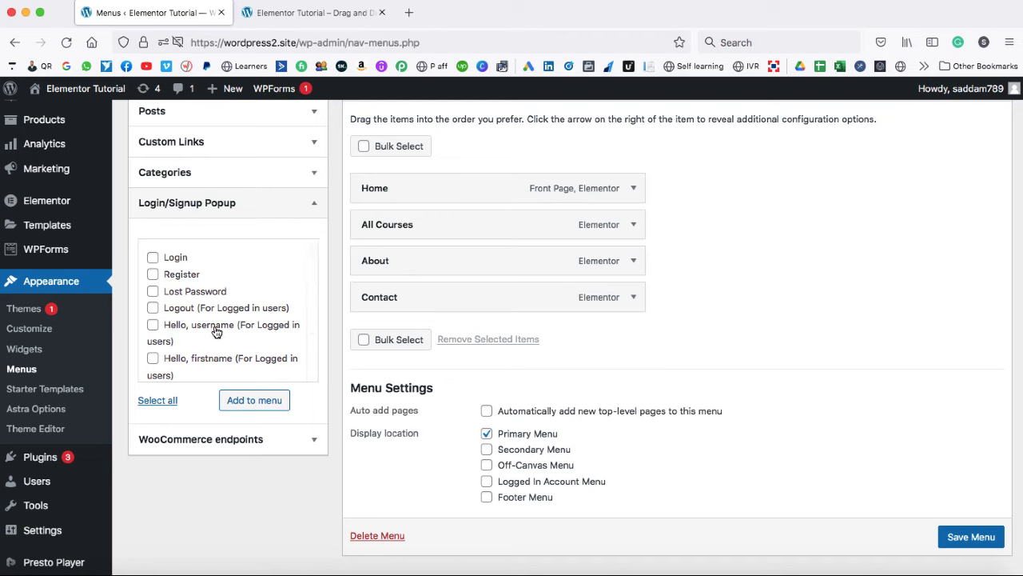
scroll(209, 330, "down", 1)
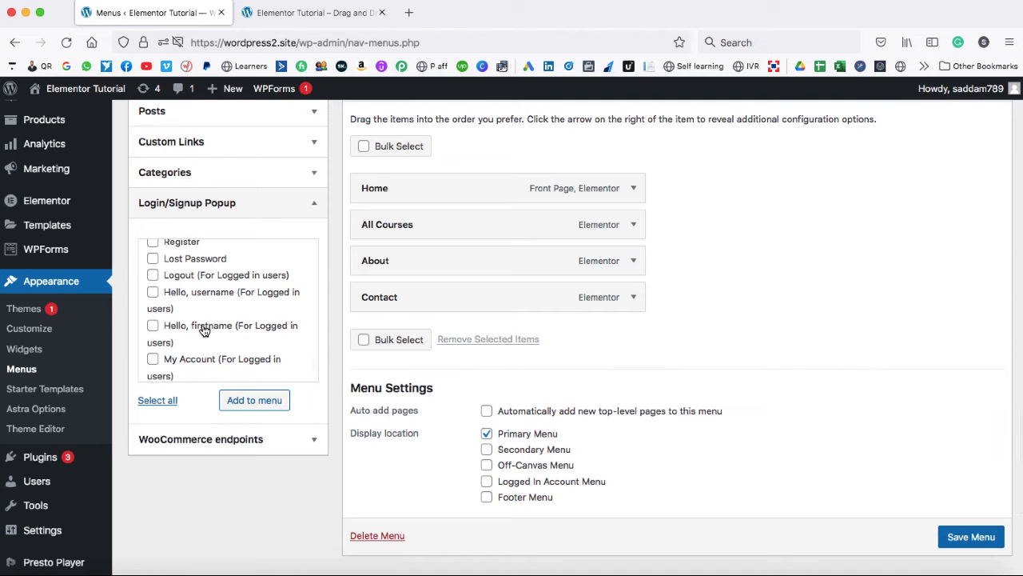
scroll(204, 330, "down", 1)
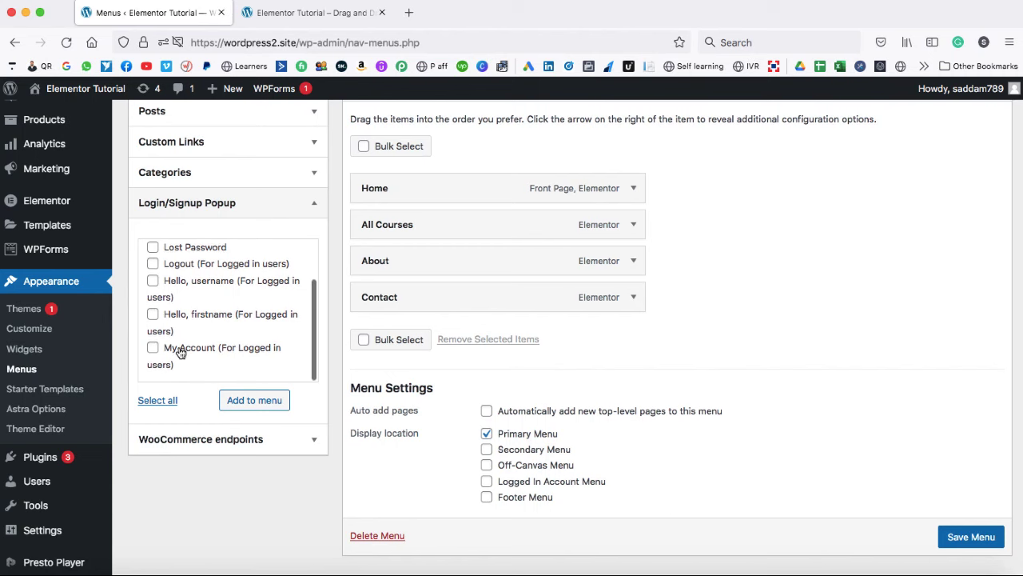
scroll(176, 352, "down", 1)
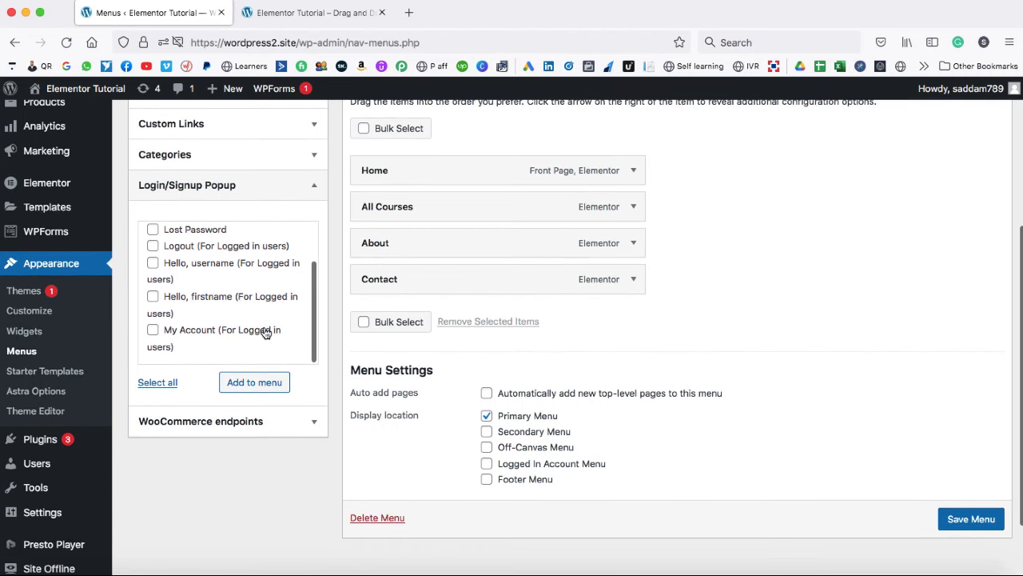
scroll(266, 332, "up", 1)
scroll(267, 332, "up", 2)
left_click(153, 239)
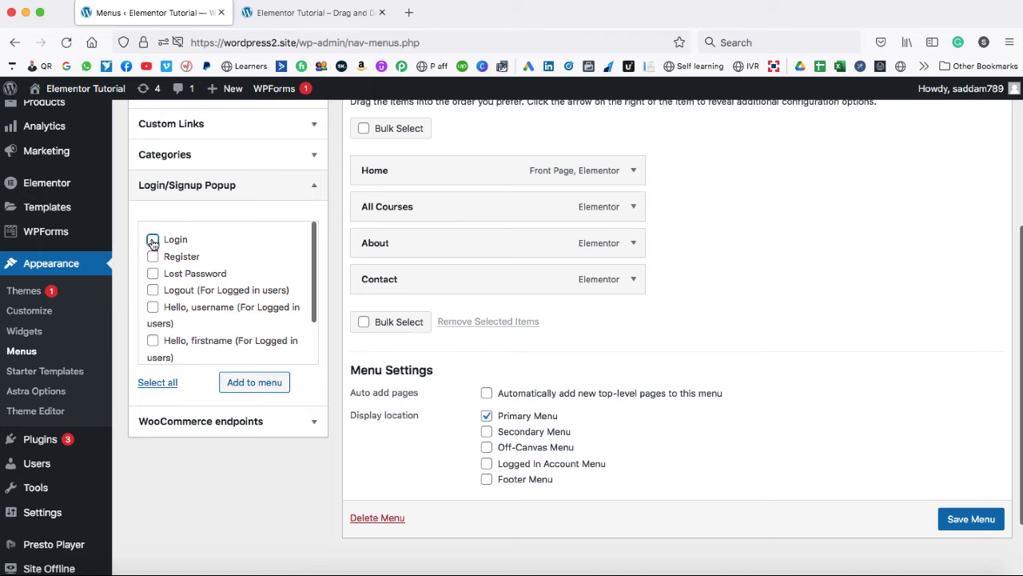
left_click(264, 384)
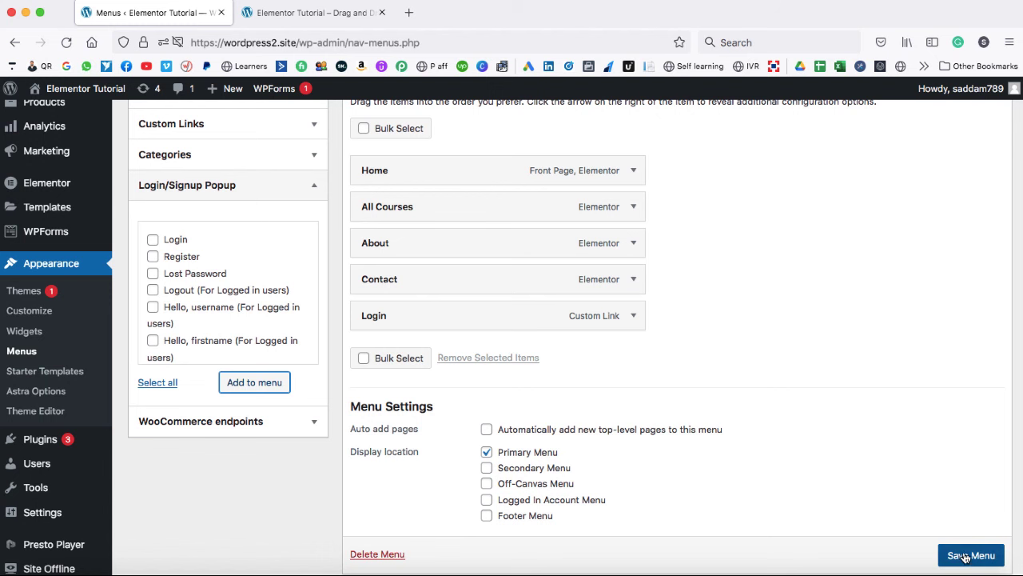
Check the live homepage's header menu and save the Primary Menu with the Login item.
left_click(310, 13)
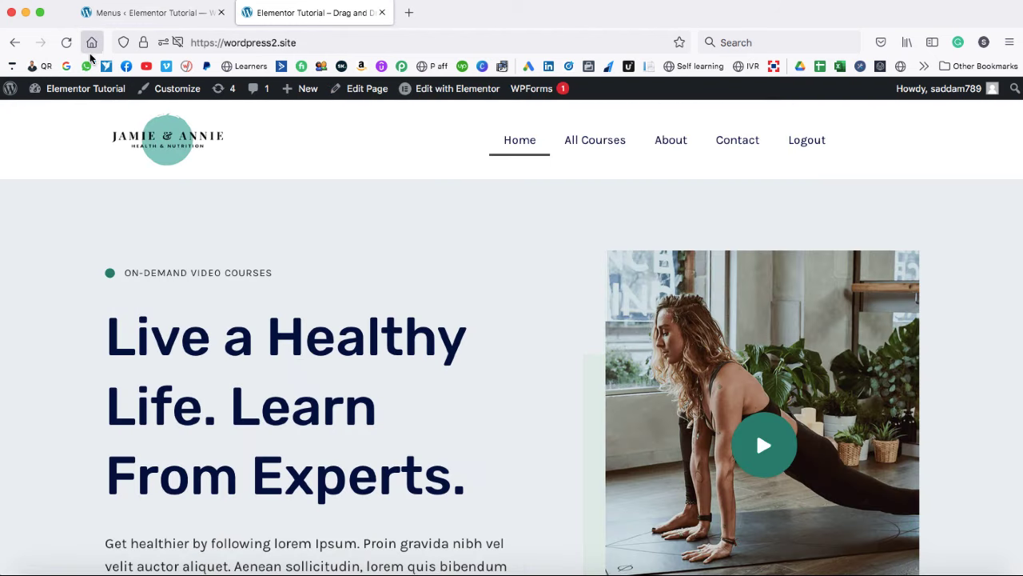
left_click(66, 43)
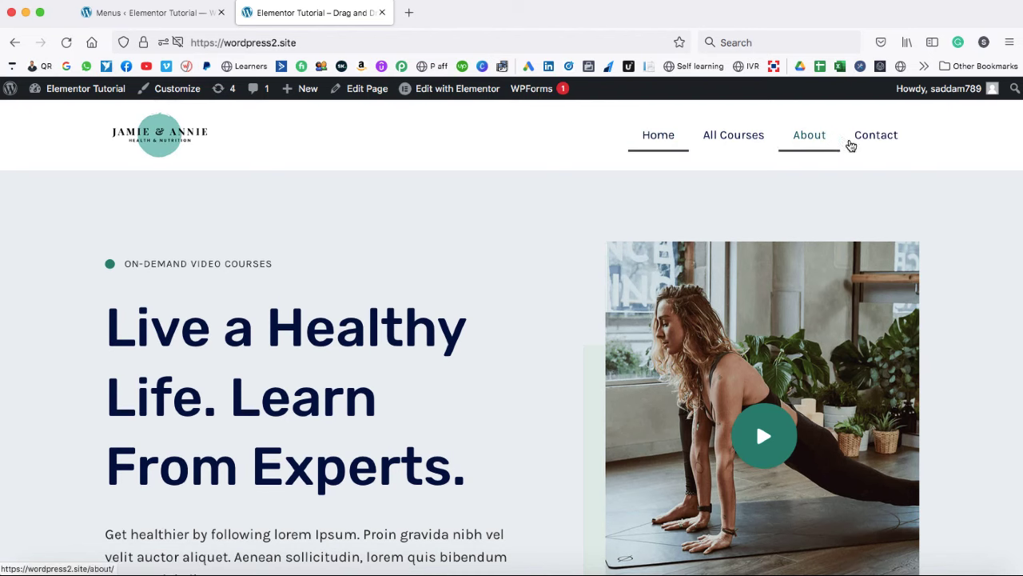
left_click(197, 27)
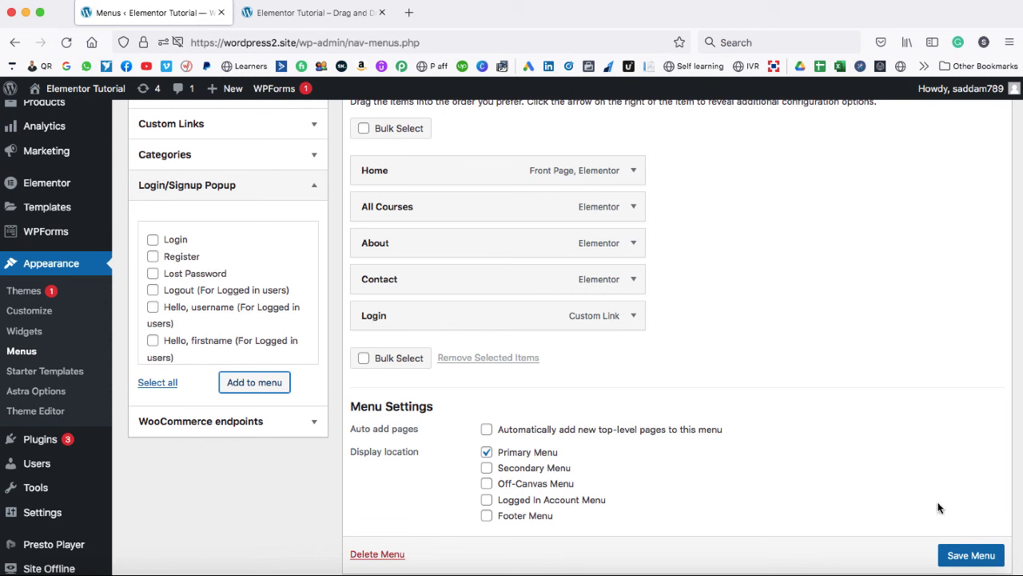
scroll(1006, 550, "down", 1)
left_click(972, 518)
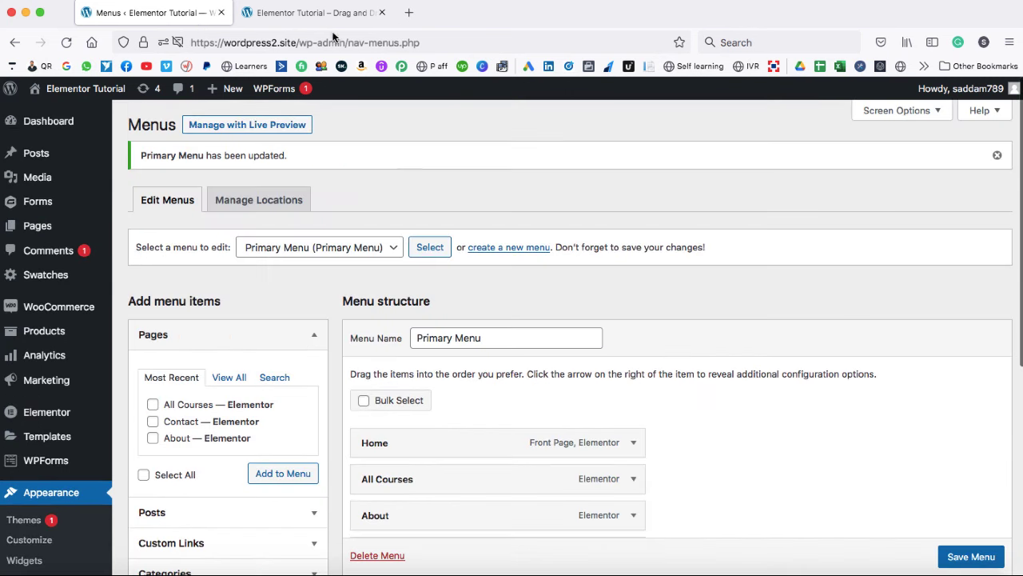
Reload the live homepage and compare its header navigation with the items in the saved menu structure.
left_click(327, 18)
left_click(65, 47)
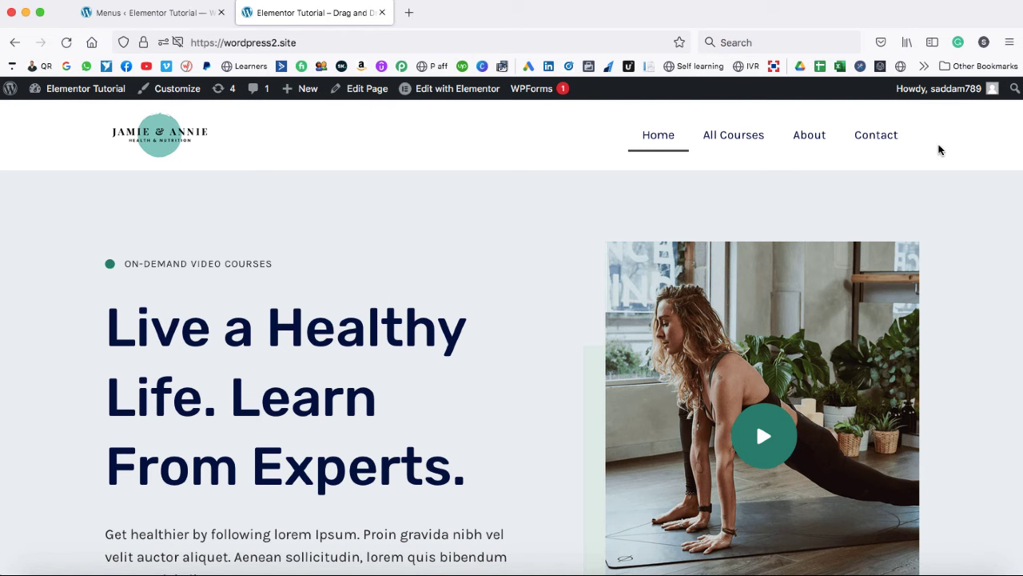
left_click(207, 18)
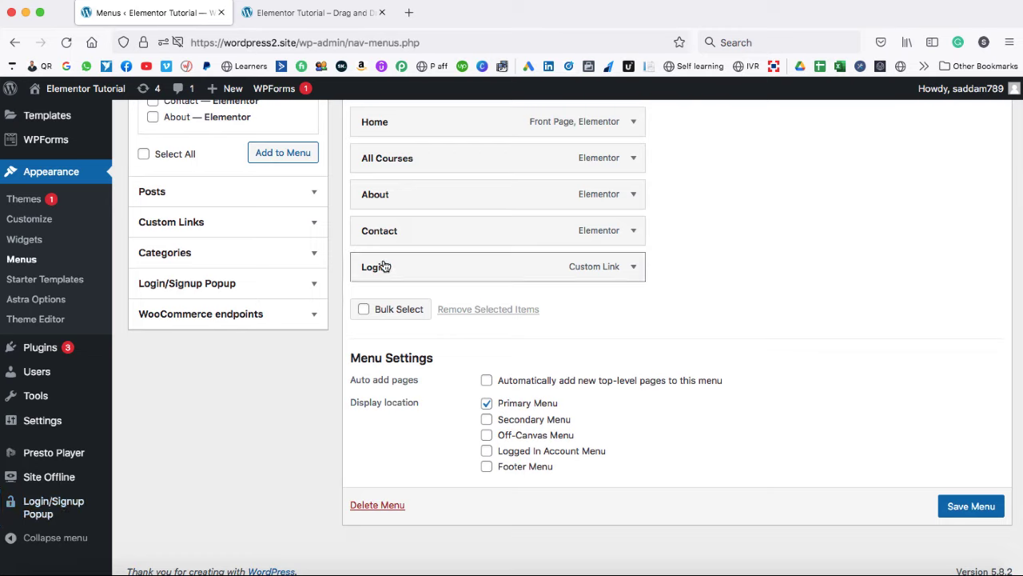
left_click(312, 12)
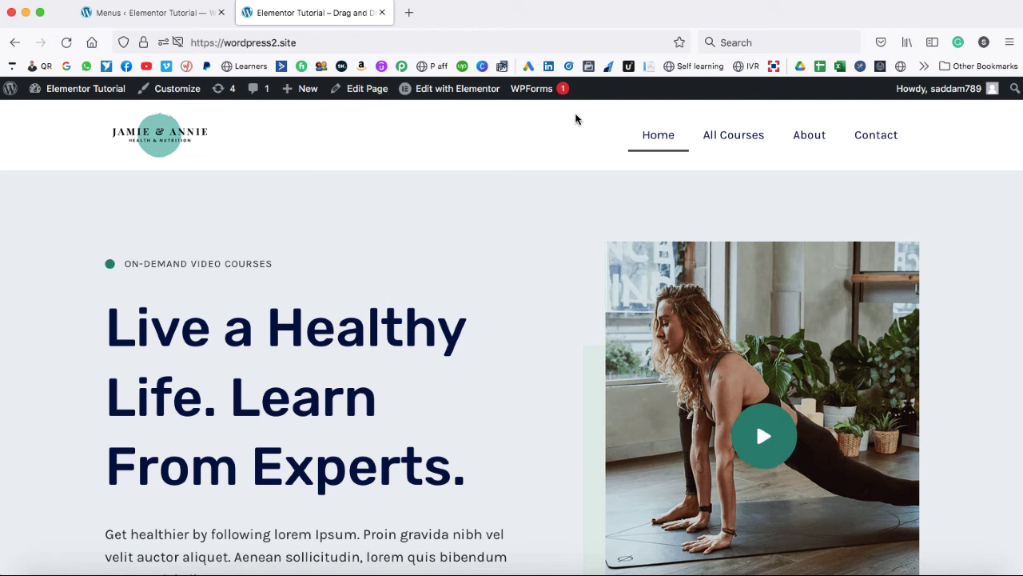
Open wordpress2.site in a private window to inspect the header menu as a logged-out visitor.
left_click(1009, 42)
left_click(887, 144)
type("wor")
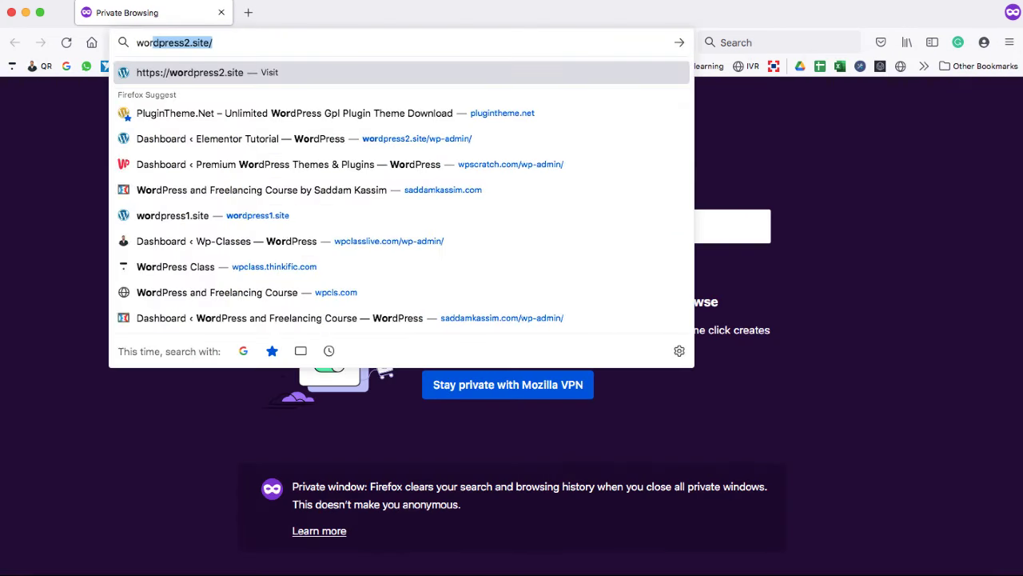
key("Return")
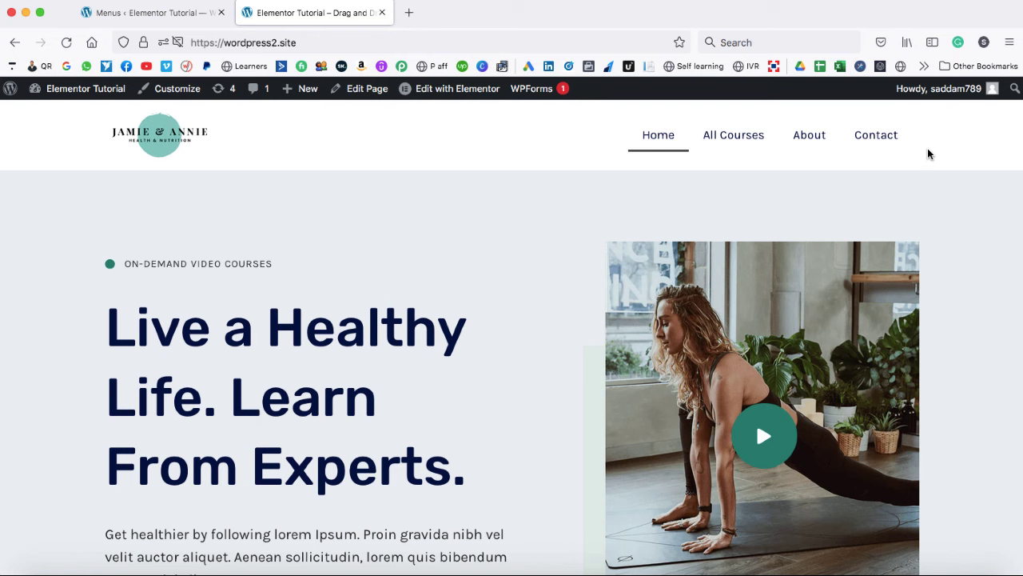
Add the Register item from the Login/Signup Popup options to the Primary Menu and save the menu.
left_click(171, 13)
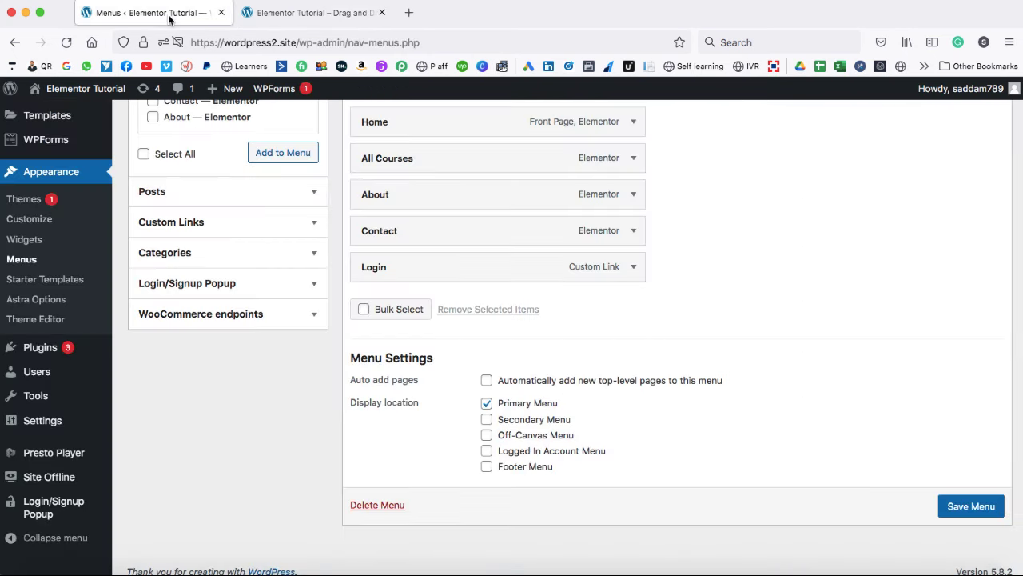
left_click(313, 284)
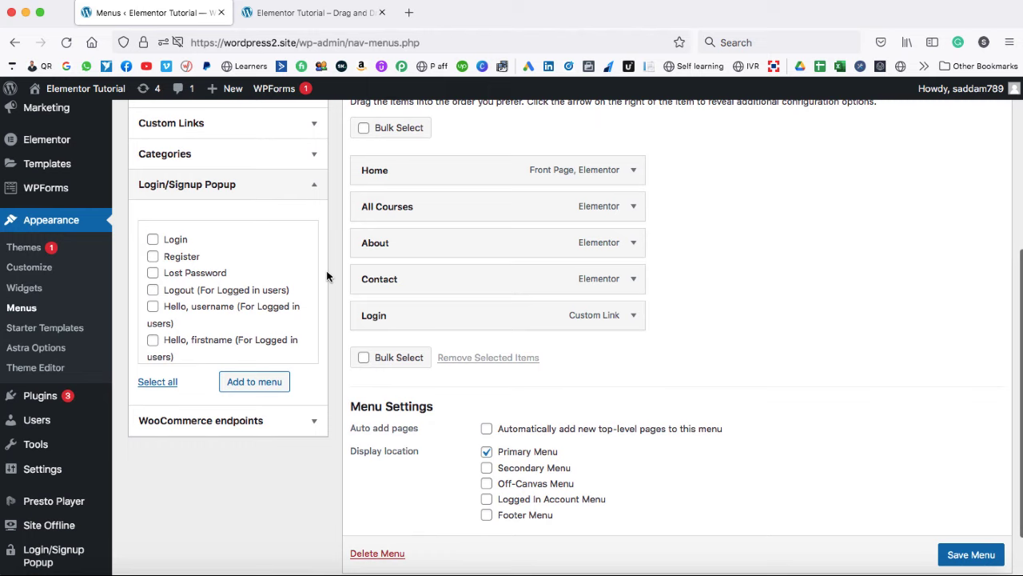
left_click(153, 256)
left_click(253, 383)
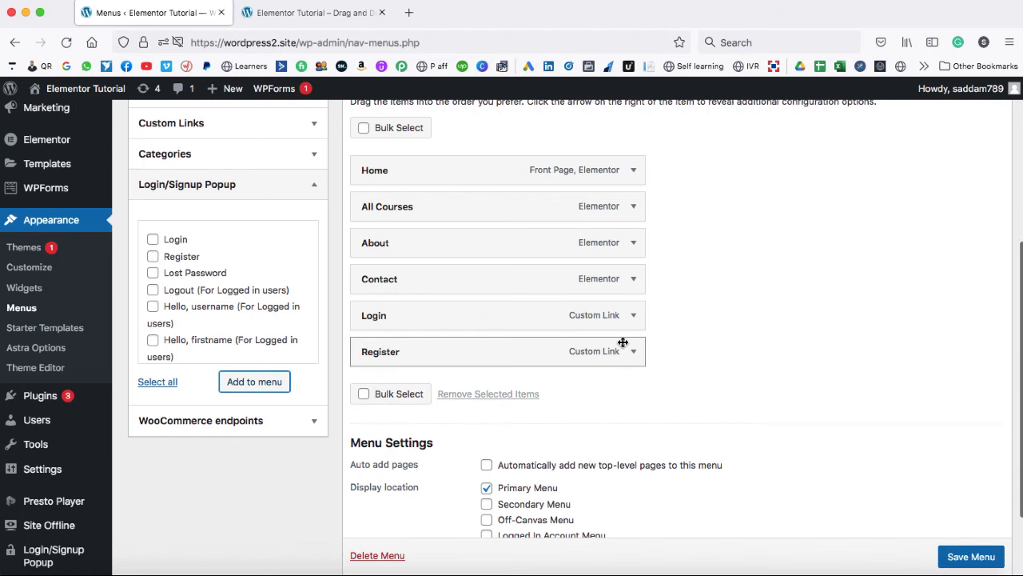
left_click(320, 13)
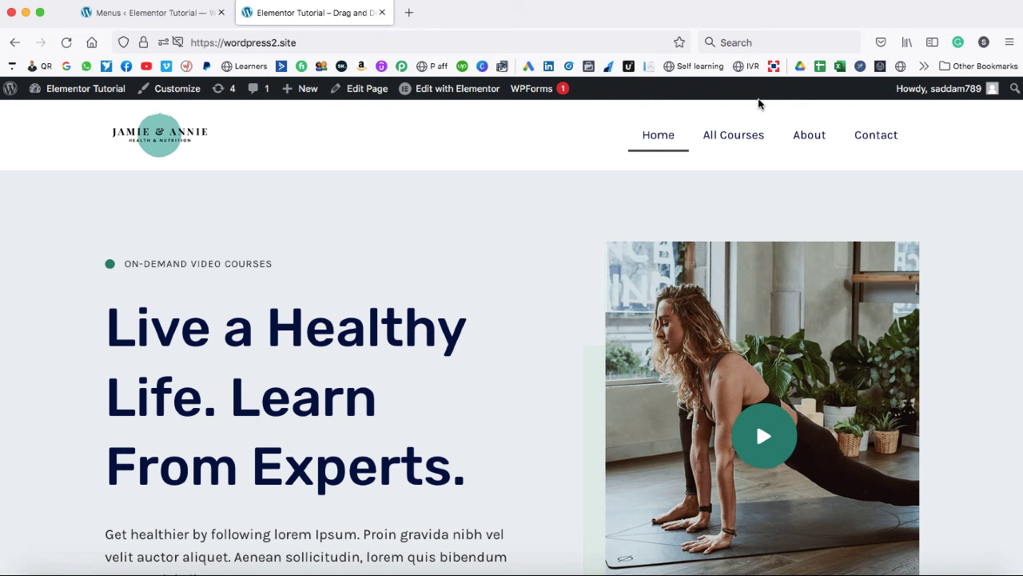
left_click(188, 16)
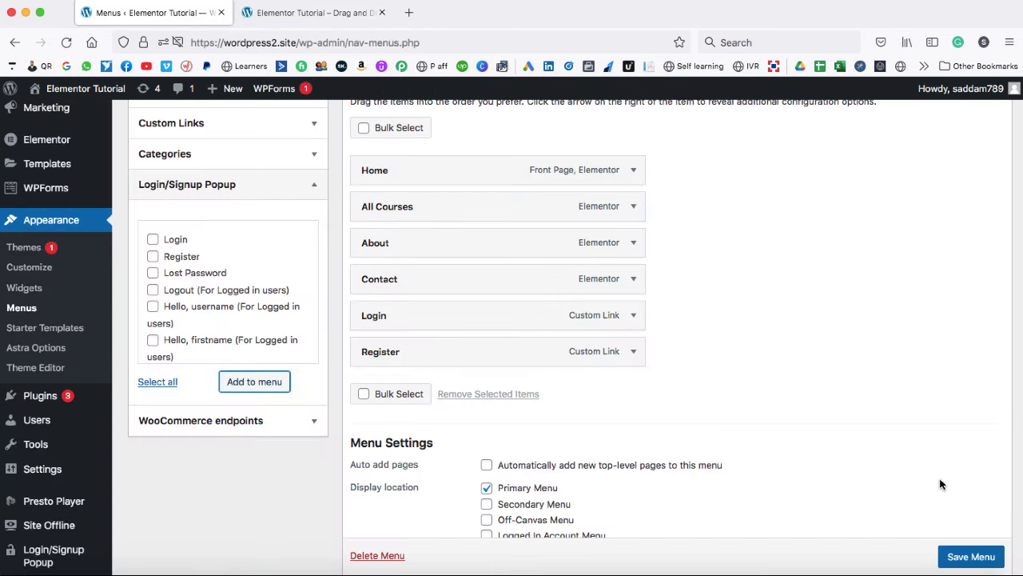
scroll(968, 554, "down", 1)
left_click(969, 550)
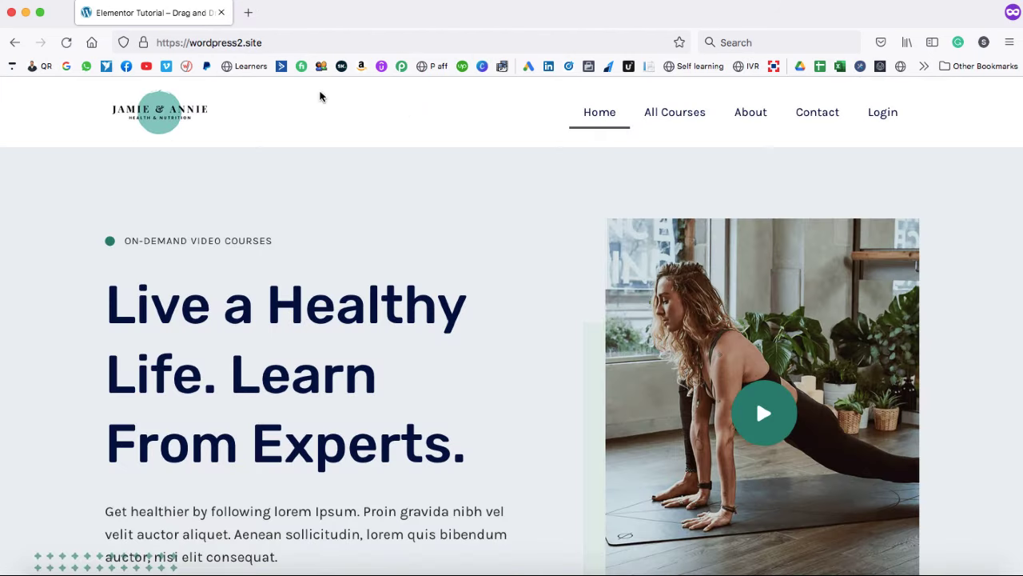
Reload the homepage in the private window, open the Register popup to view its sign-up form, and close it.
left_click(66, 42)
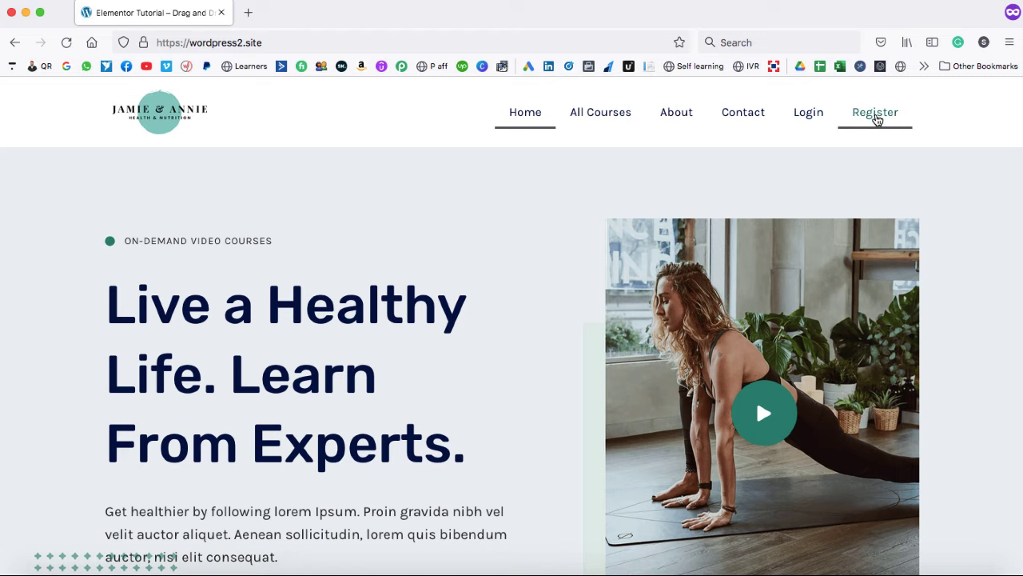
left_click(877, 116)
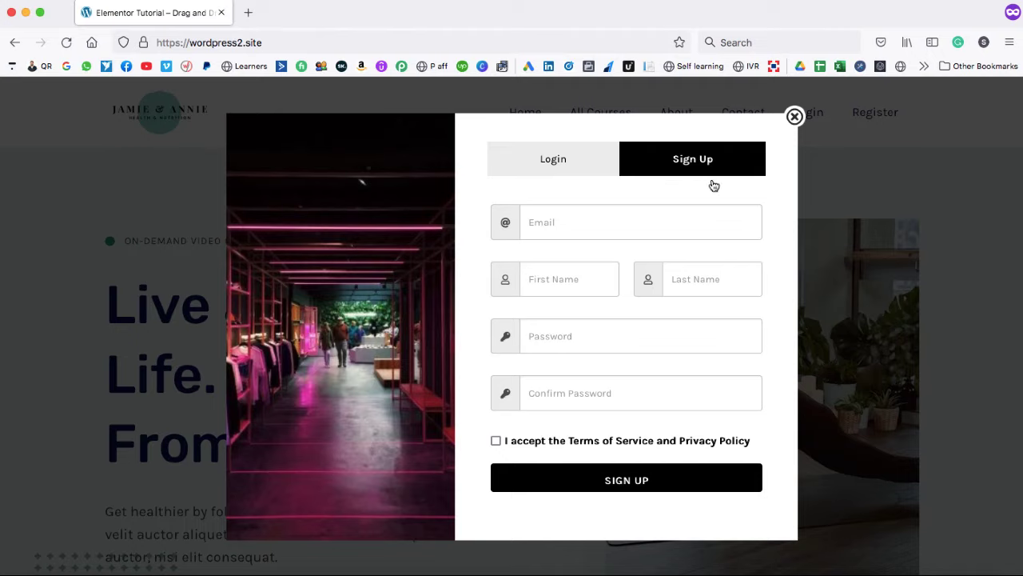
left_click(795, 117)
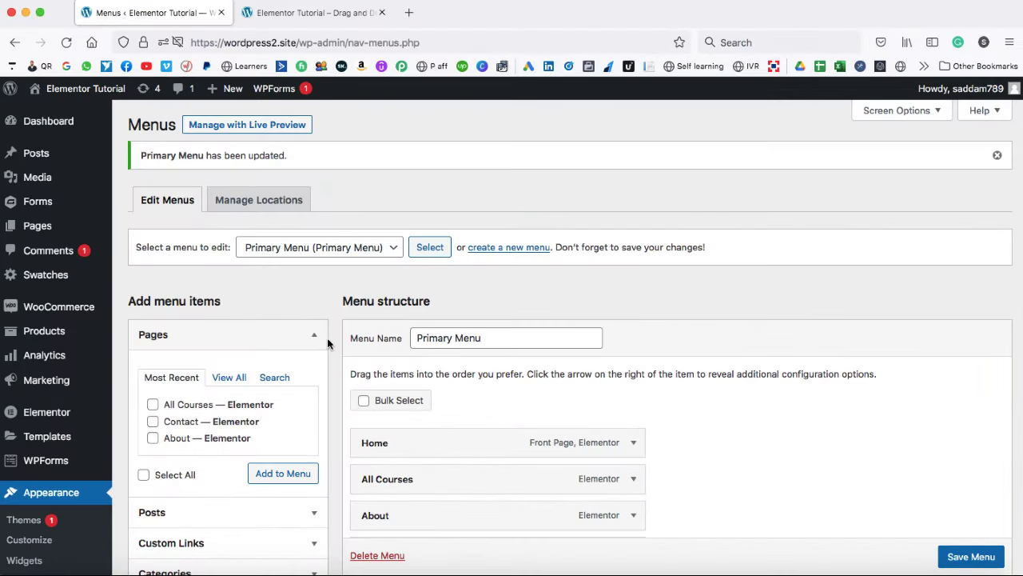
Add the "Hello, firstname" popup item to the Primary Menu, place it between Login and Register, and save the menu.
scroll(327, 344, "down", 5)
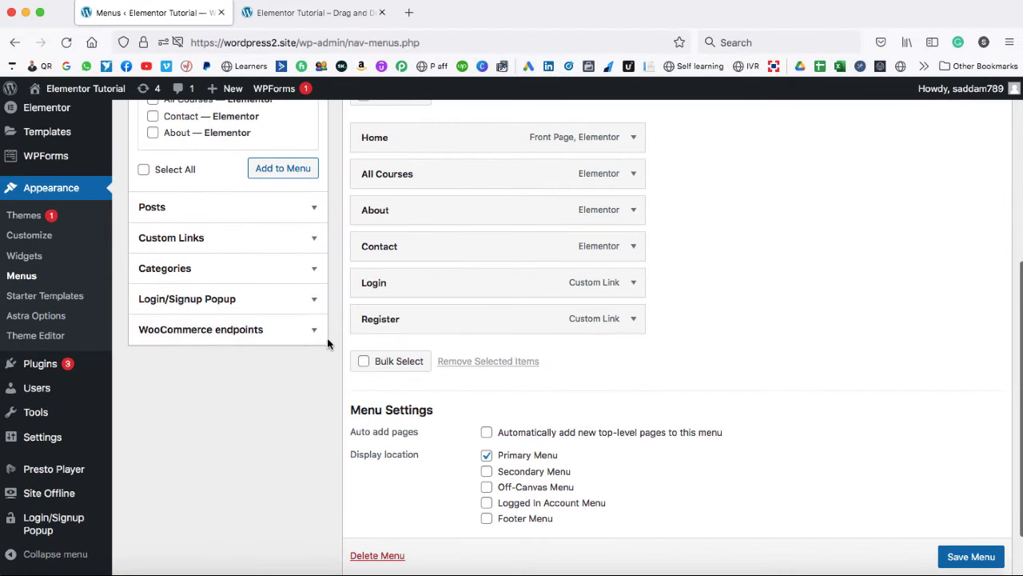
left_click(317, 299)
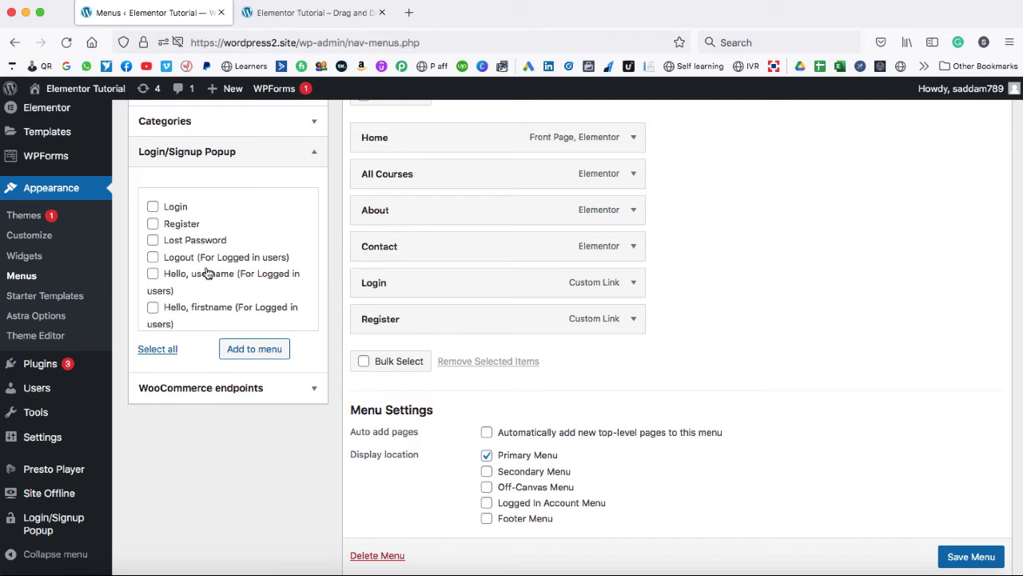
scroll(160, 276, "down", 2)
left_click(152, 270)
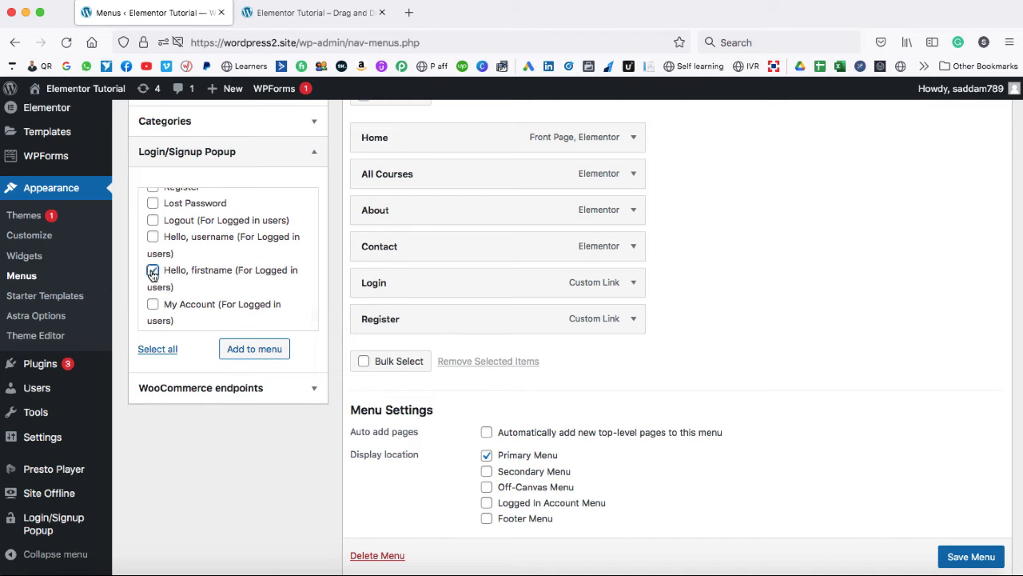
left_click(248, 352)
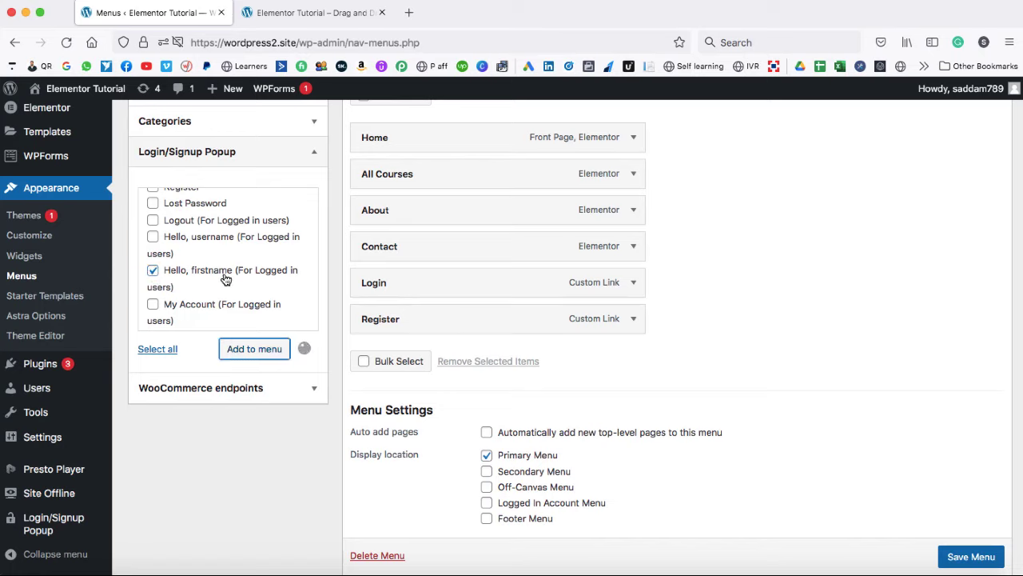
left_click_drag(440, 357, 441, 321)
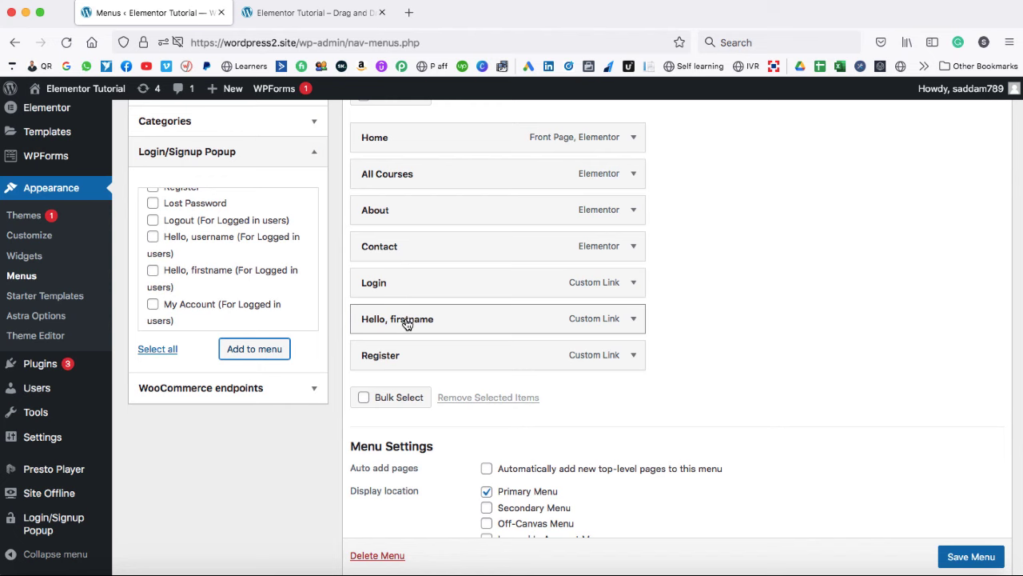
scroll(976, 551, "down", 1)
left_click(970, 553)
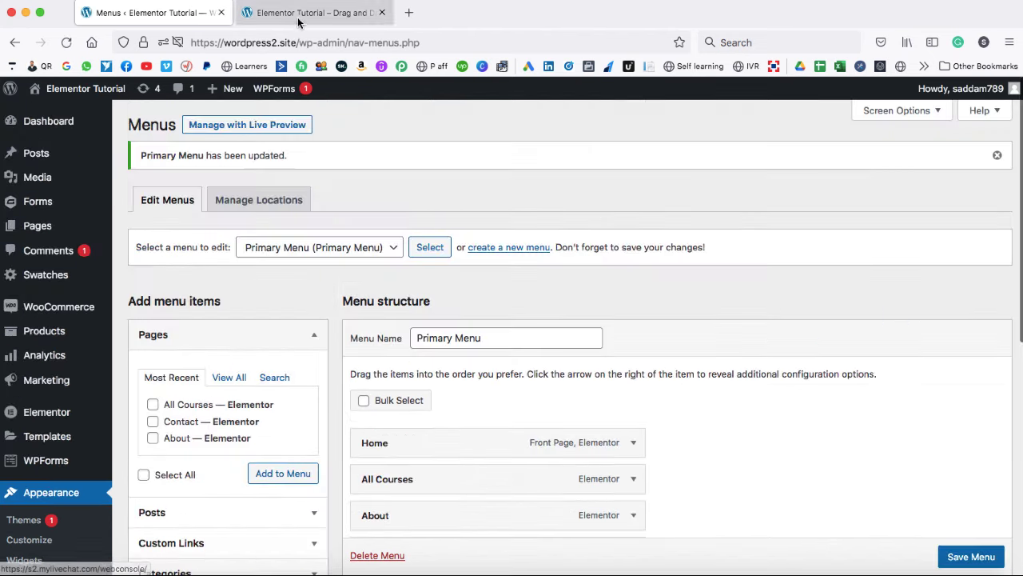
Reload the logged-in homepage to check the header's greeting item, and return to the menu structure on the Menus page.
left_click(312, 13)
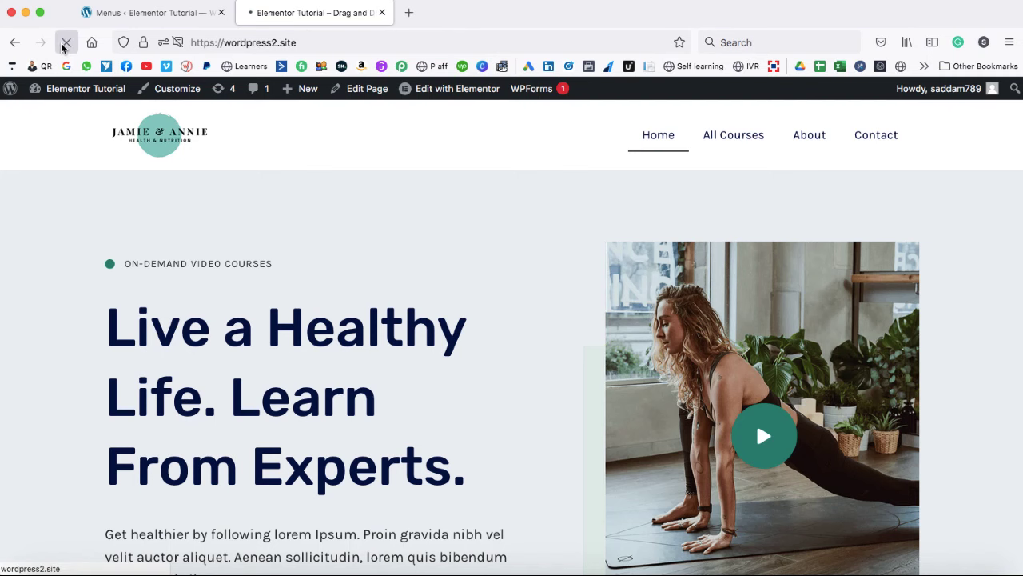
left_click(65, 44)
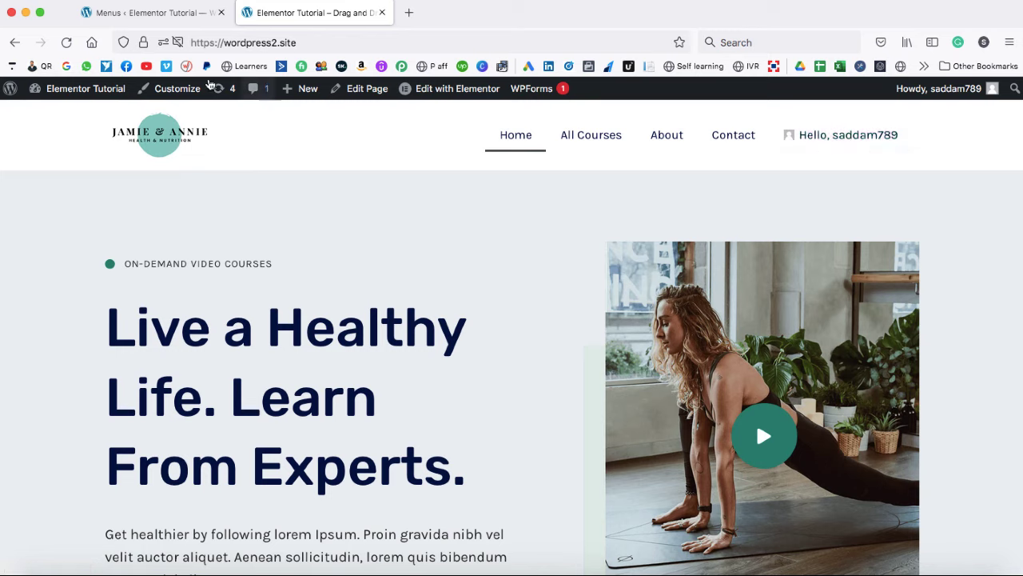
left_click(152, 12)
scroll(82, 319, "down", 5)
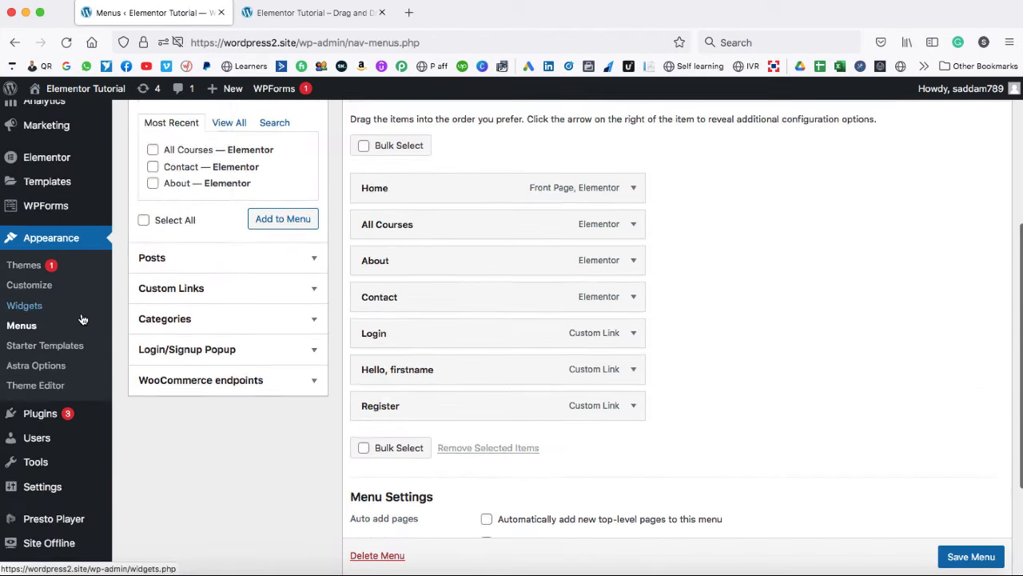
Fill in the first name and last name in the administrator's user profile and update the profile.
left_click(37, 389)
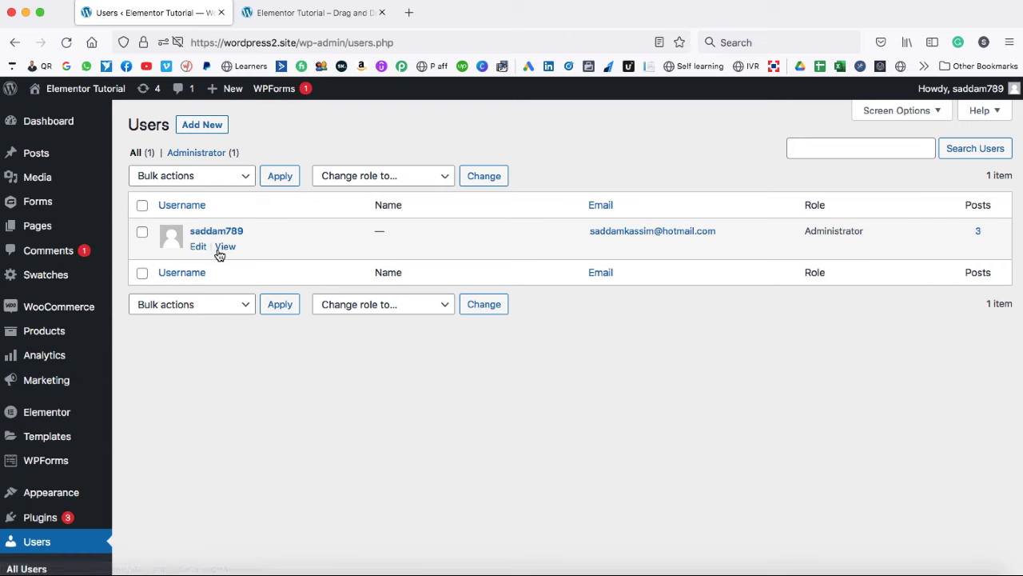
left_click(199, 247)
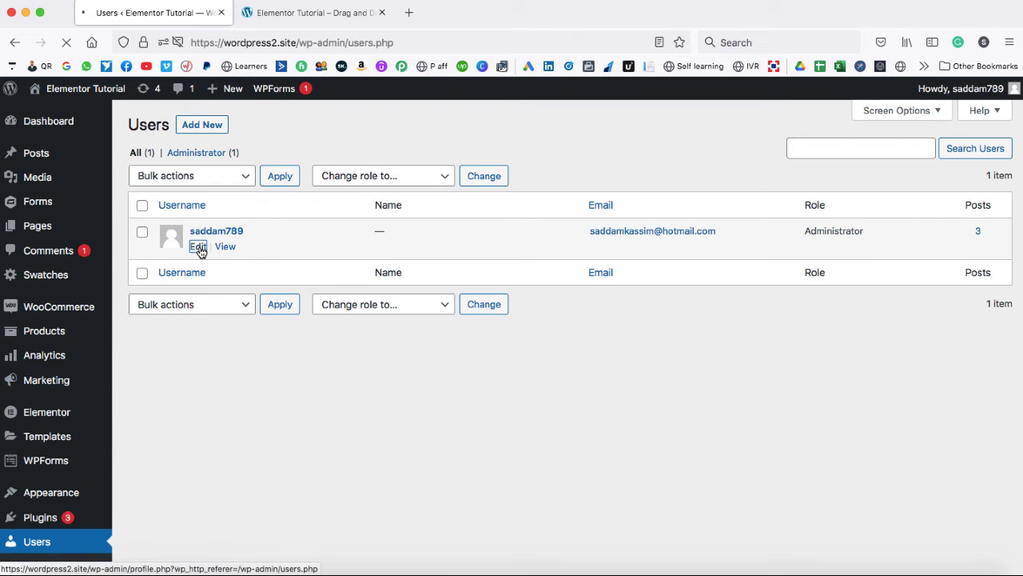
scroll(276, 308, "down", 5)
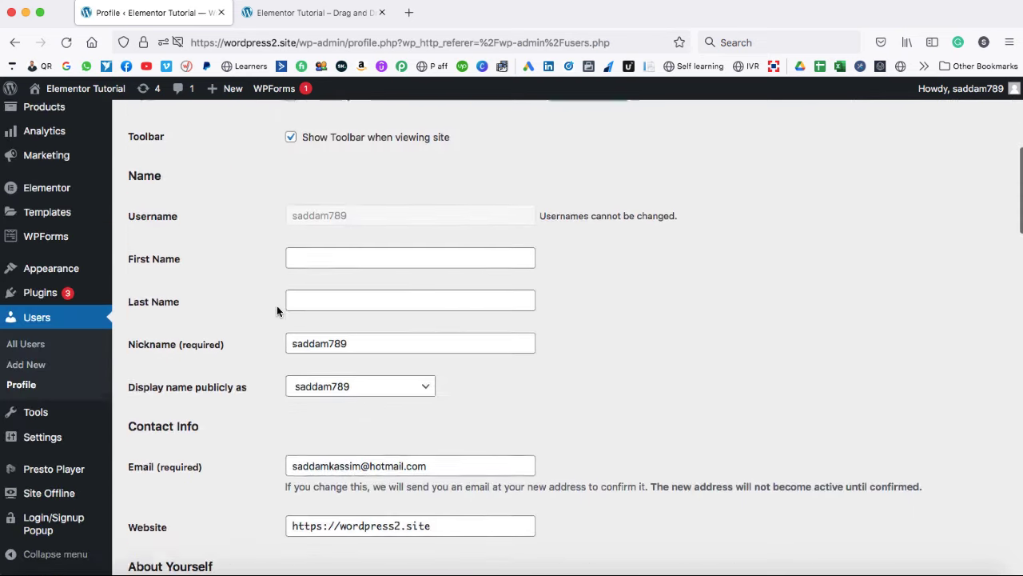
scroll(277, 311, "down", 1)
left_click(300, 224)
type("Sadd")
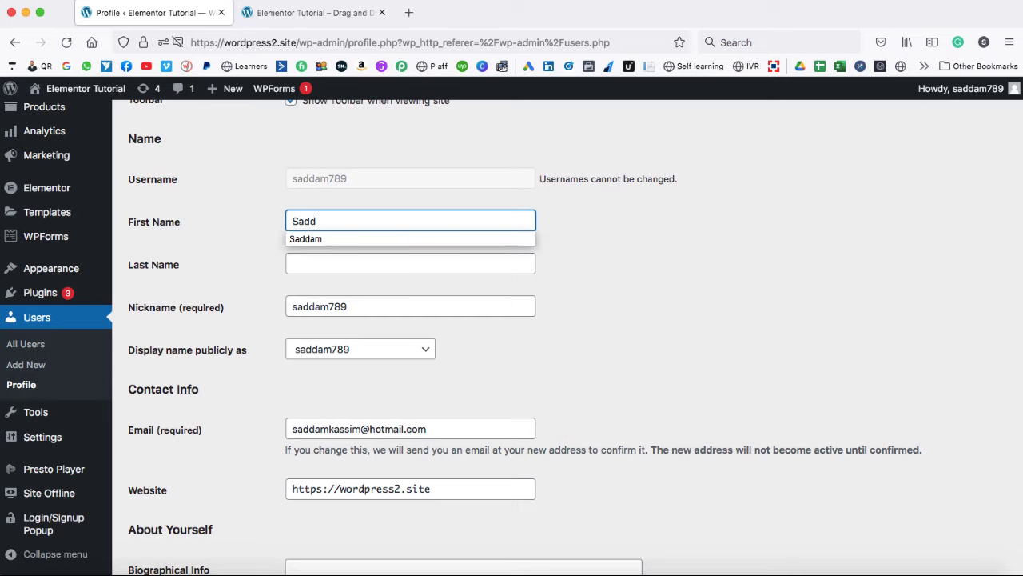
type("am")
key("Tab")
type("Kas")
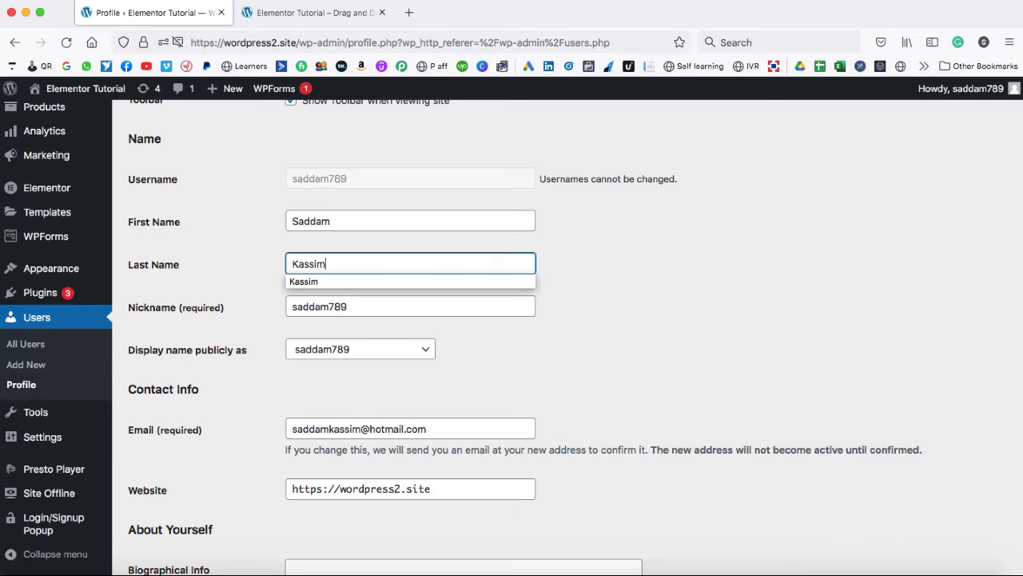
type("sim")
scroll(309, 286, "down", 15)
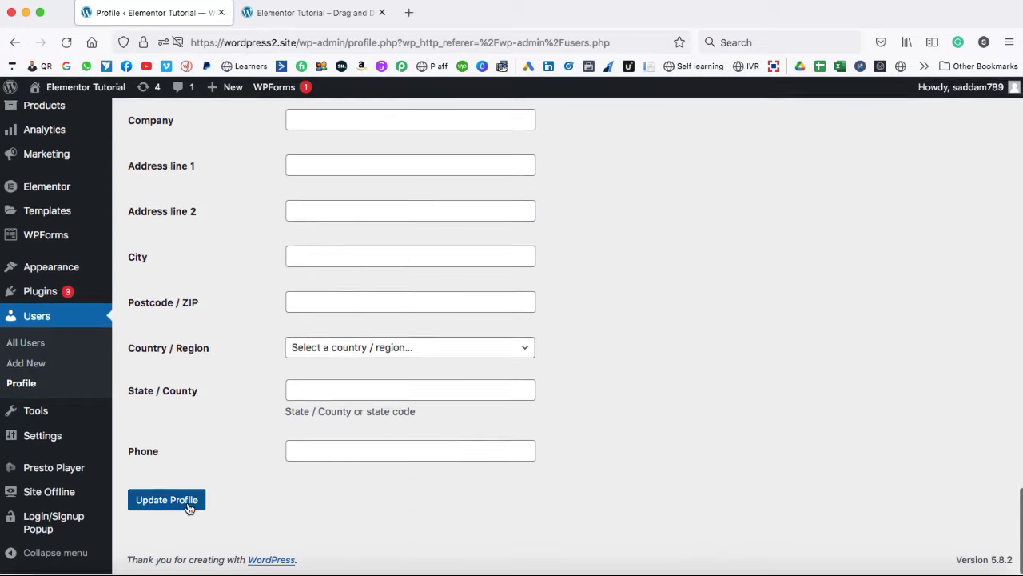
left_click(166, 500)
Reload the logged-in homepage to check the header's greeting item, and go back to the Primary Menu's structure on the Menus page.
left_click(312, 13)
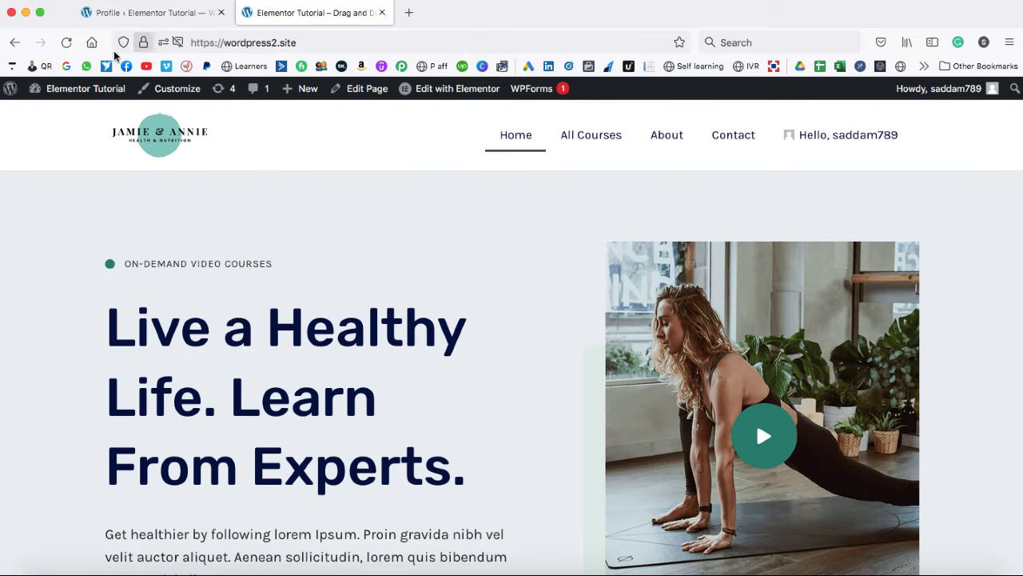
left_click(66, 44)
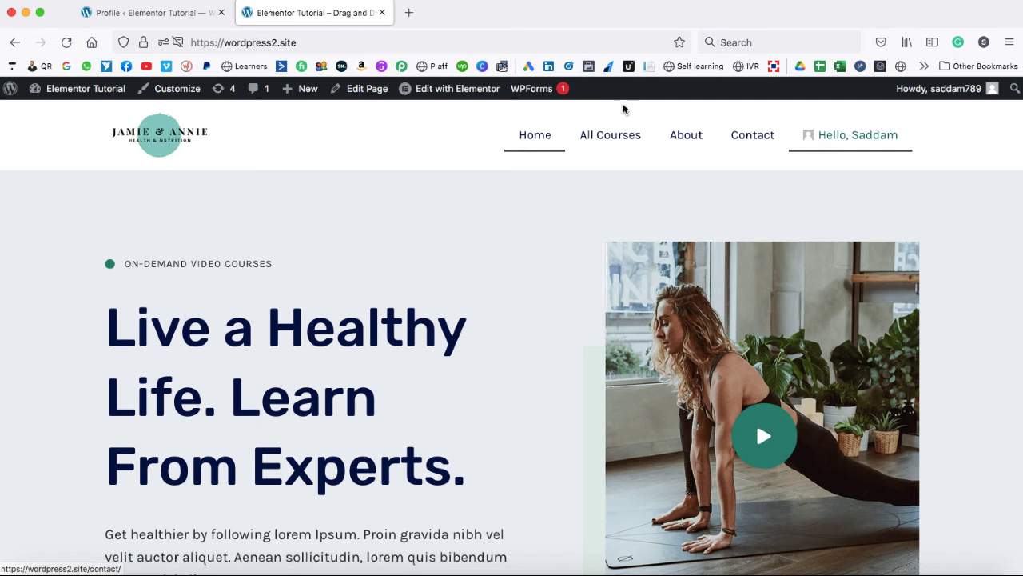
left_click(180, 9)
scroll(142, 311, "down", 3)
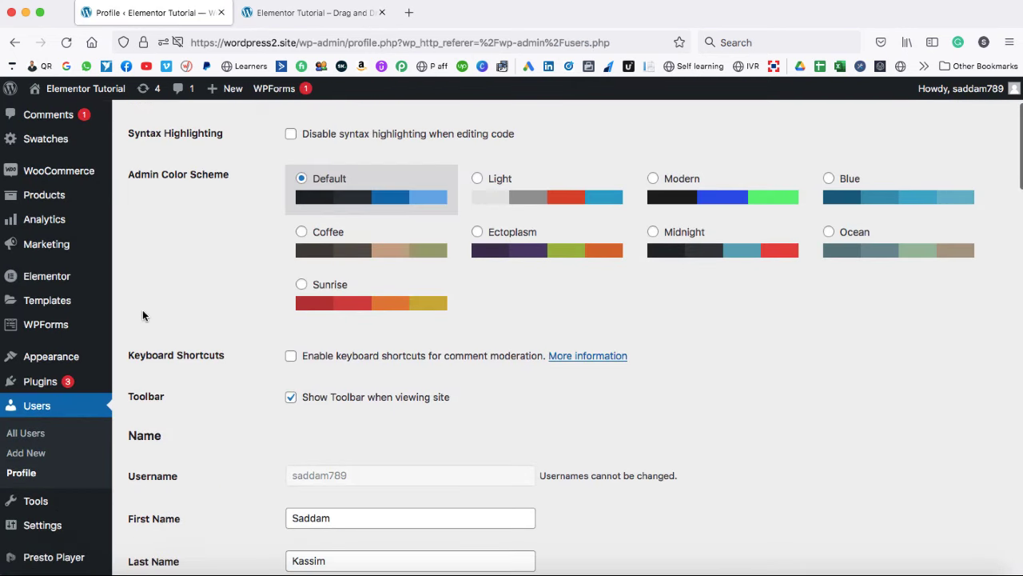
mouse_move(98, 357)
left_click(140, 421)
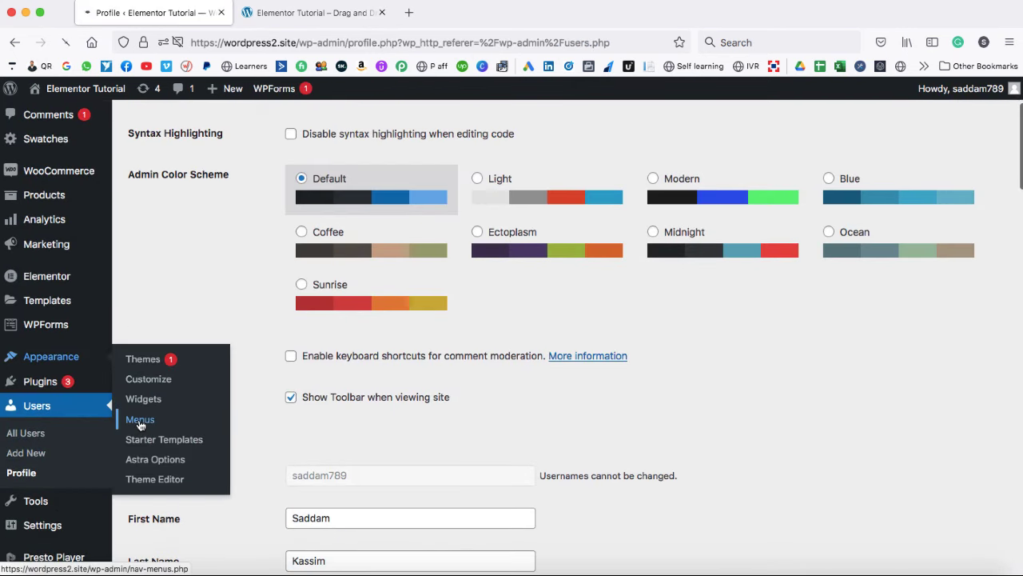
scroll(220, 300, "down", 5)
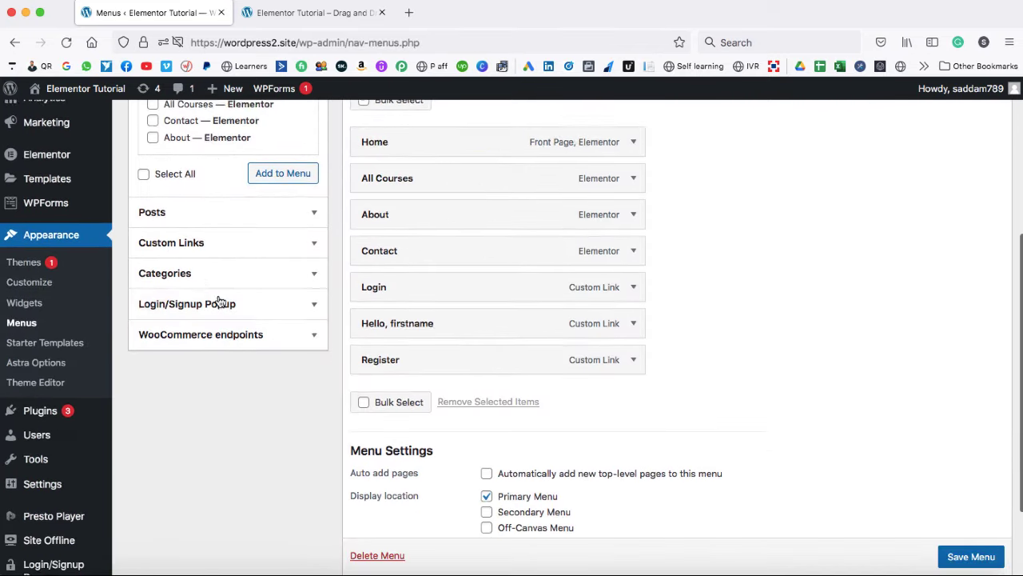
Add the My Account item from the Login/Signup Popup options and nest it as a sub item under "Hello, firstname".
left_click(311, 299)
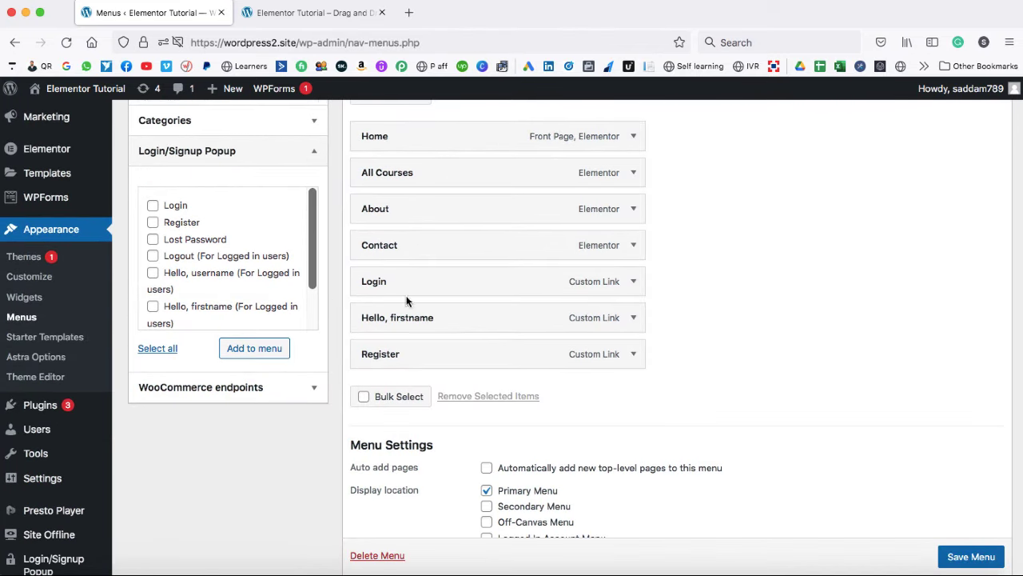
scroll(179, 260, "down", 2)
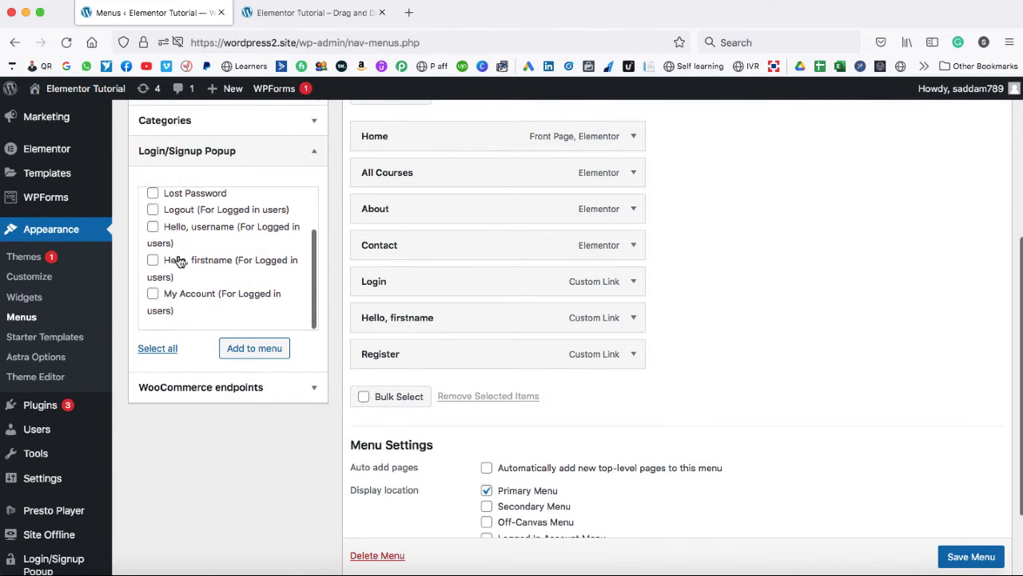
left_click(254, 352)
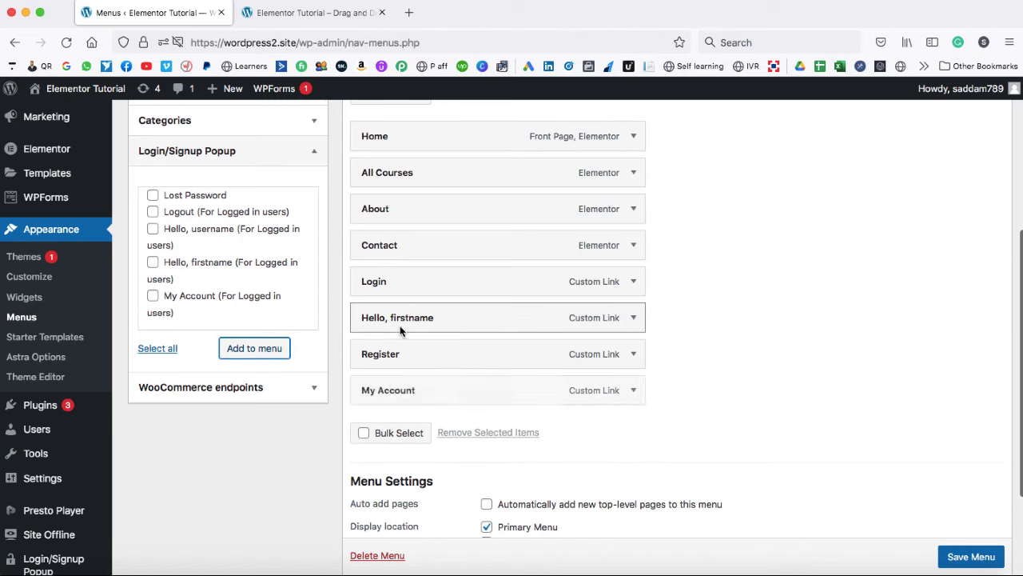
left_click_drag(391, 392, 407, 357)
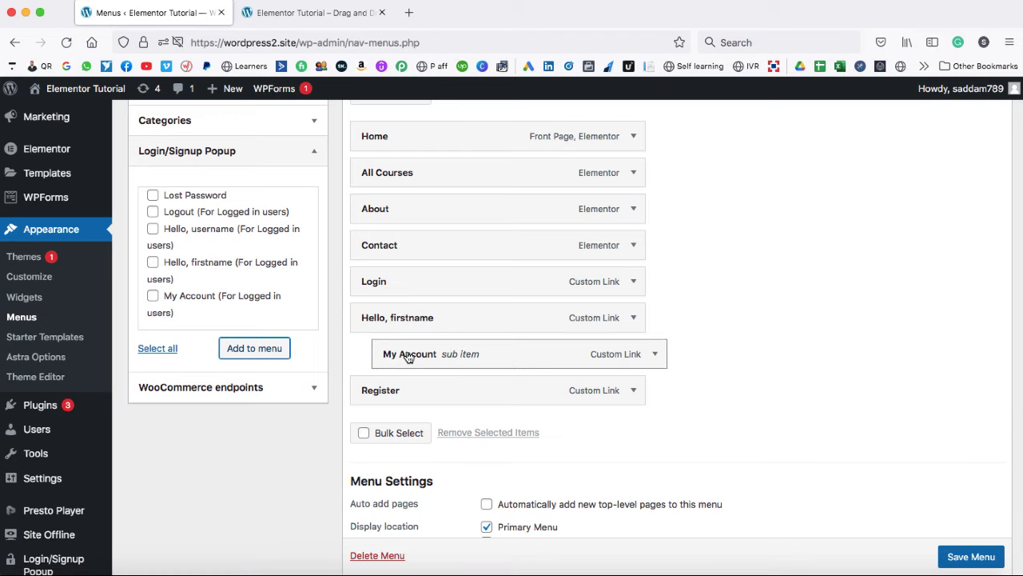
Add the Logout popup item, nest it under "Hello, firstname" below My Account, and save the menu.
left_click(152, 212)
left_click(251, 346)
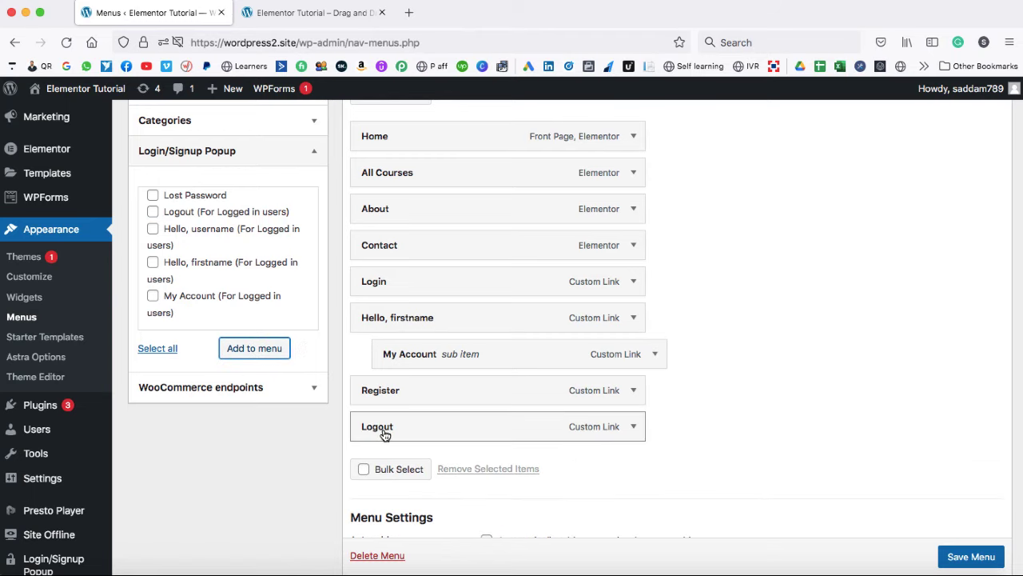
left_click_drag(385, 434, 406, 397)
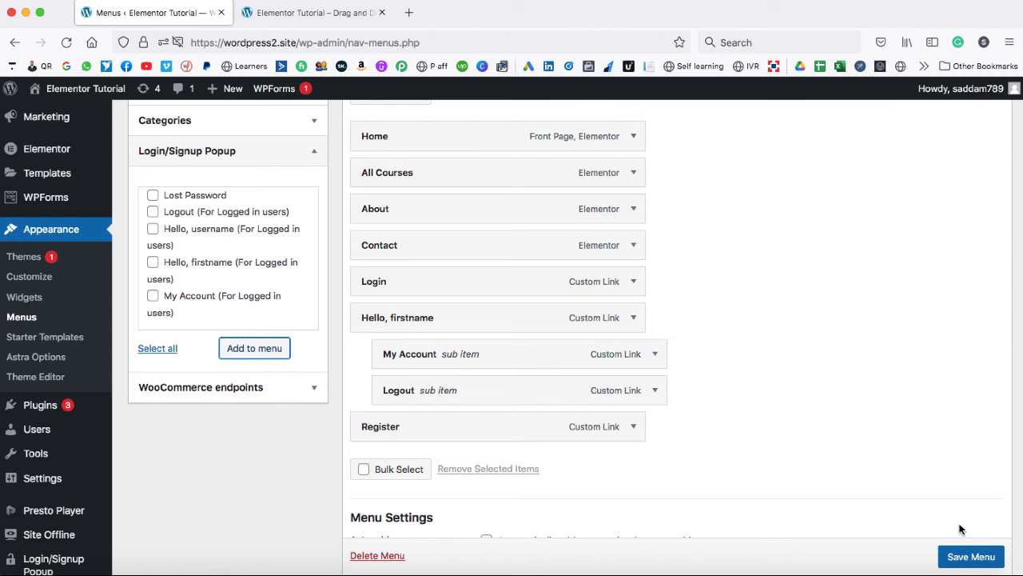
scroll(963, 532, "down", 1)
left_click(973, 557)
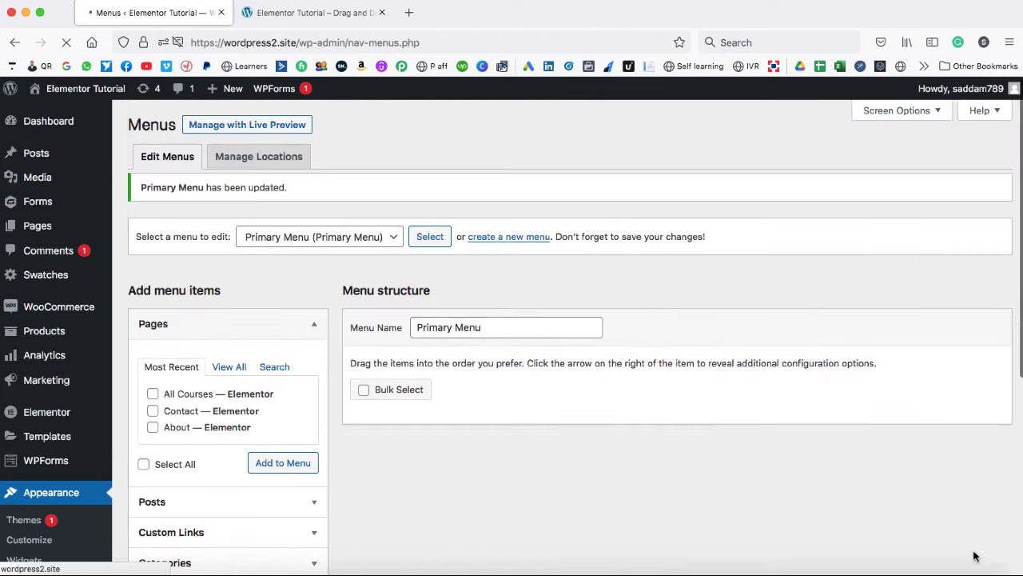
Reload the homepage, log out through the greeting item's submenu, and close the Menus browser tab.
left_click(312, 13)
left_click(67, 43)
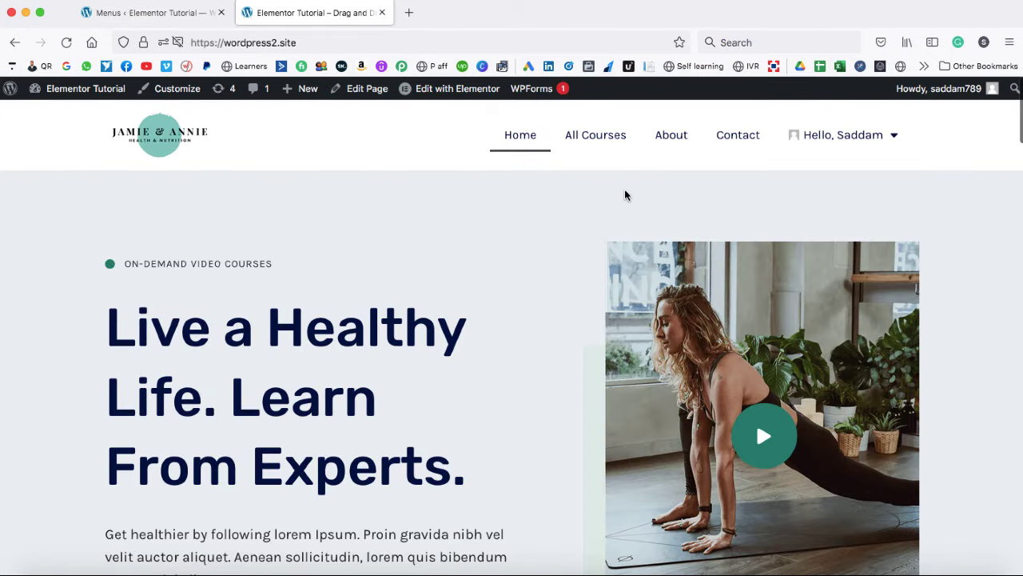
mouse_move(817, 142)
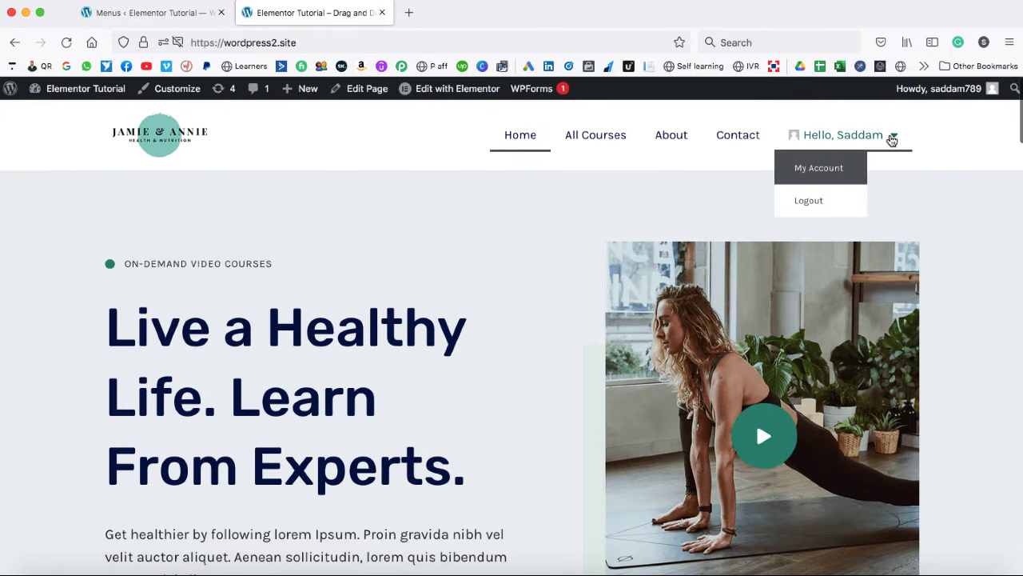
left_click(809, 202)
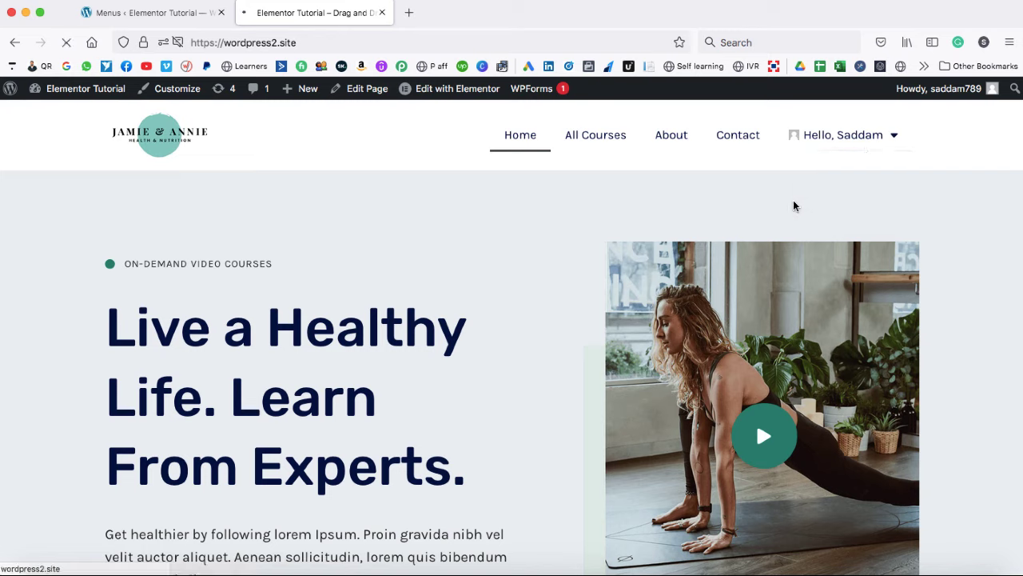
left_click(221, 12)
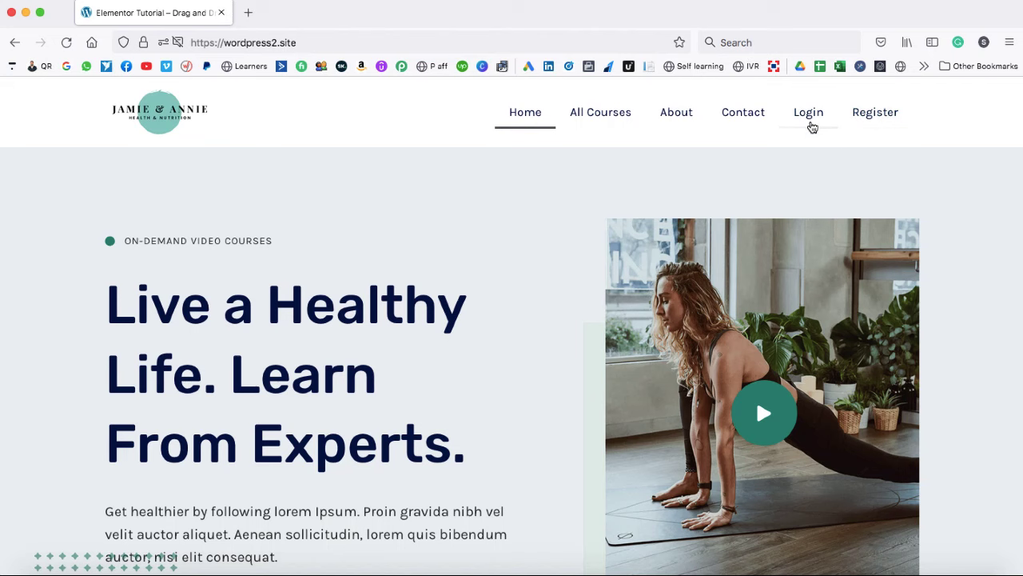
Sign in through the header's Login popup with the prefilled credentials, and log out again from the greeting item's submenu.
left_click(811, 114)
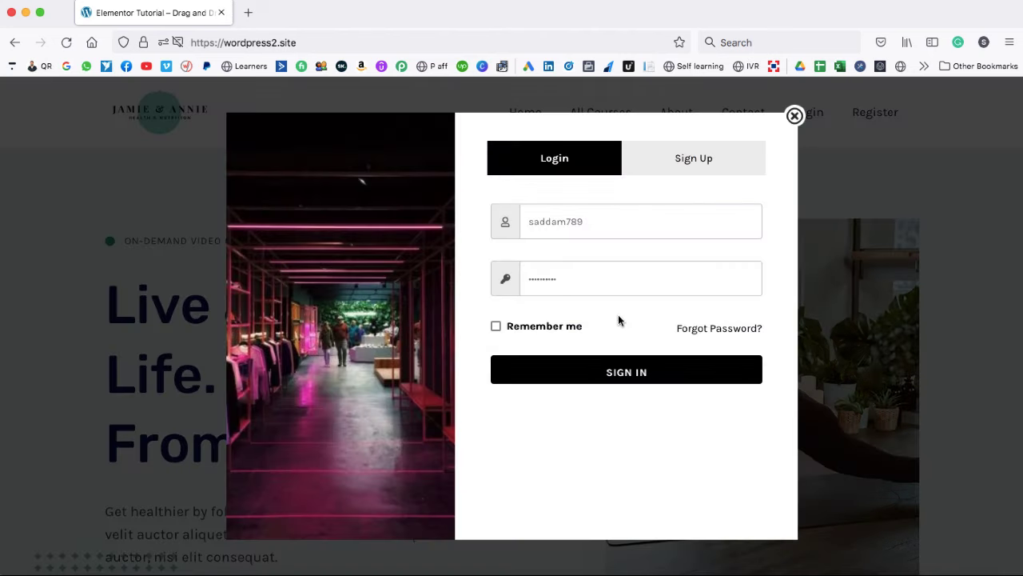
left_click(626, 372)
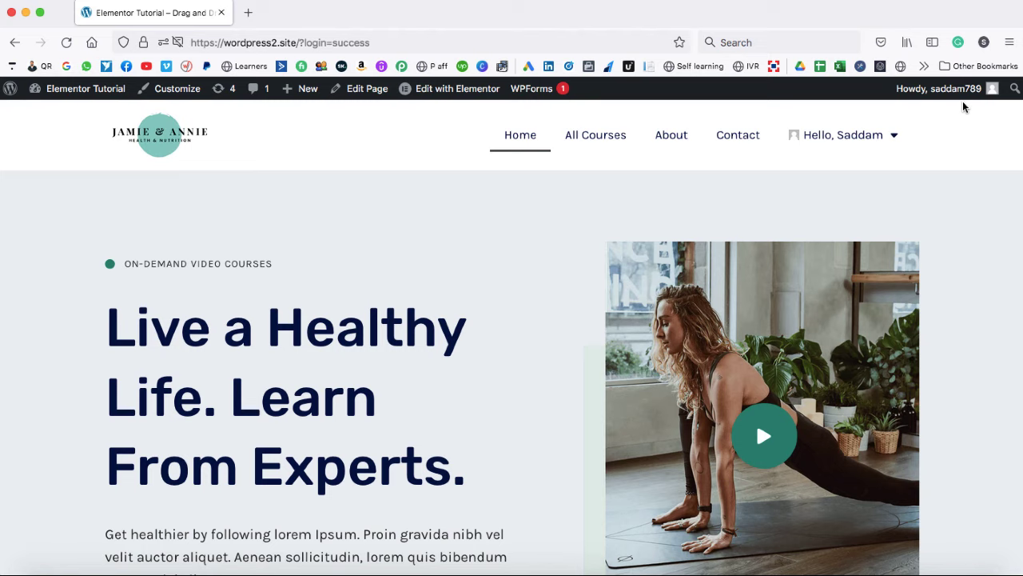
mouse_move(879, 135)
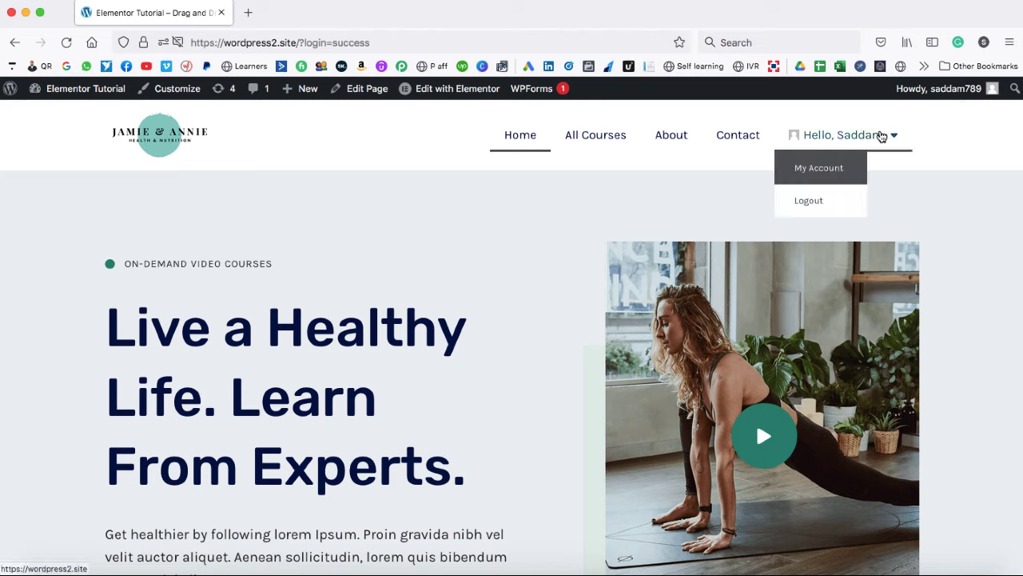
left_click(808, 202)
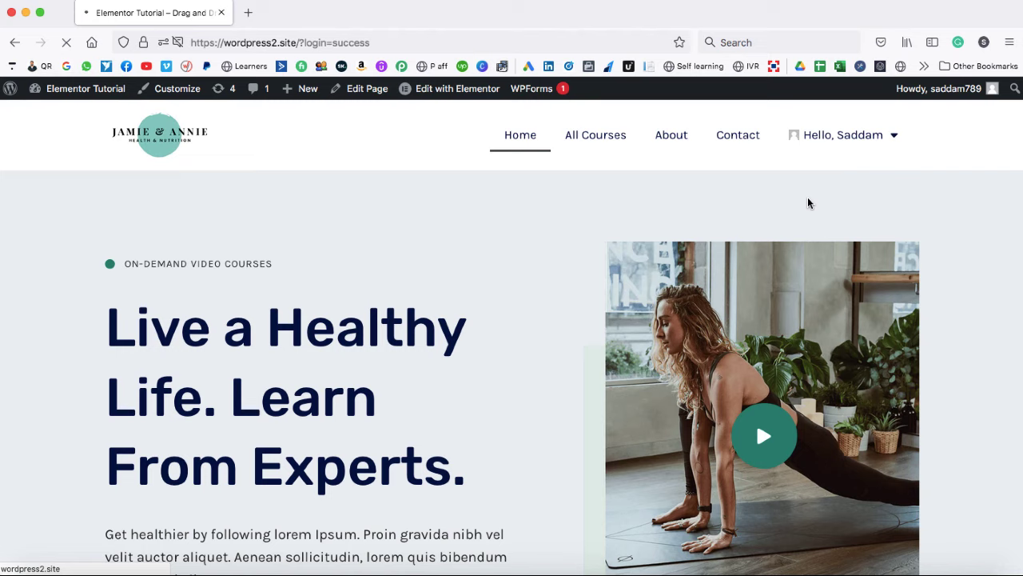